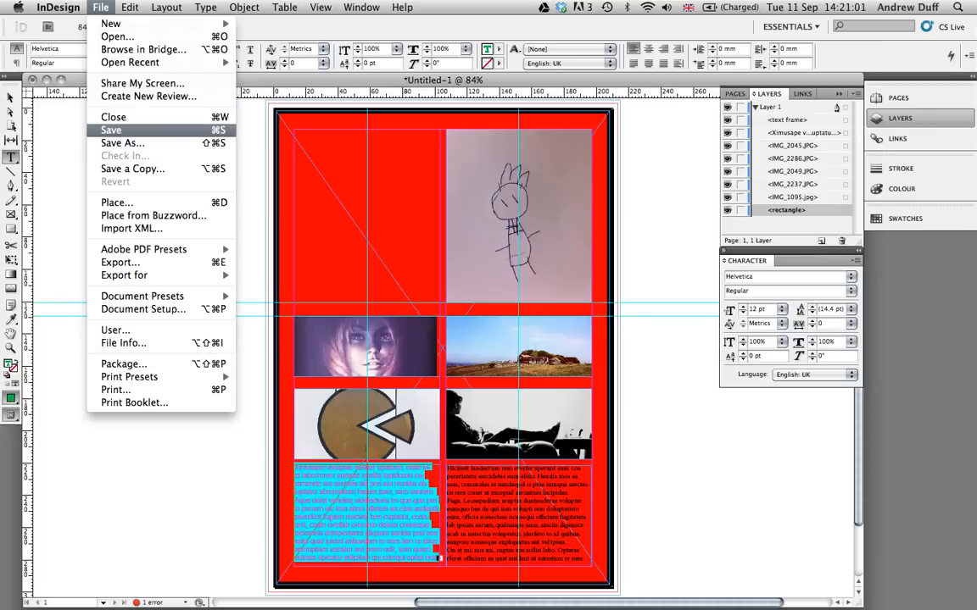
- Try to save the document to the Desktop as test01.indd in InDesign CS5.5 document format
click(111, 130)
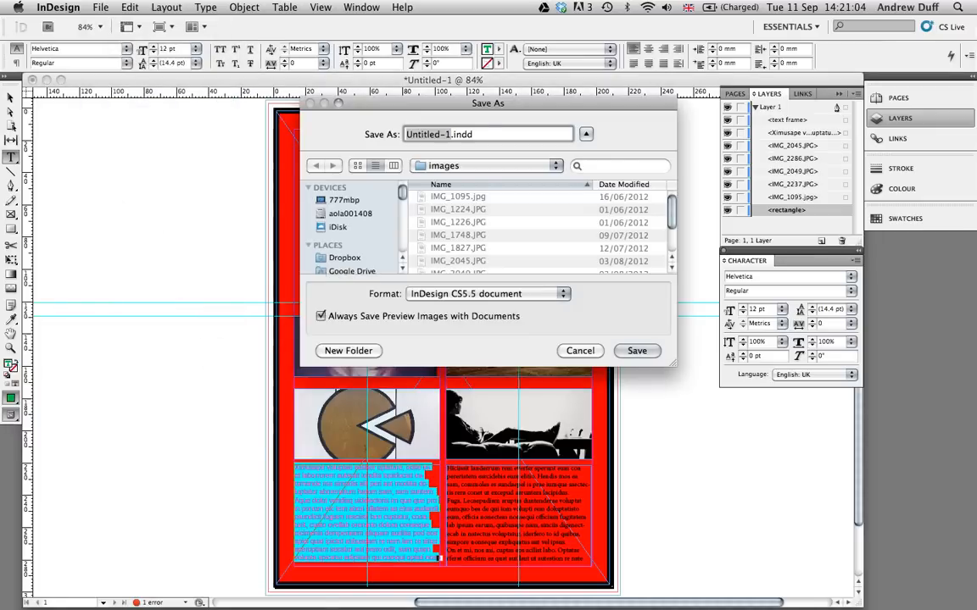
scroll(348, 241, down, 3)
click(345, 250)
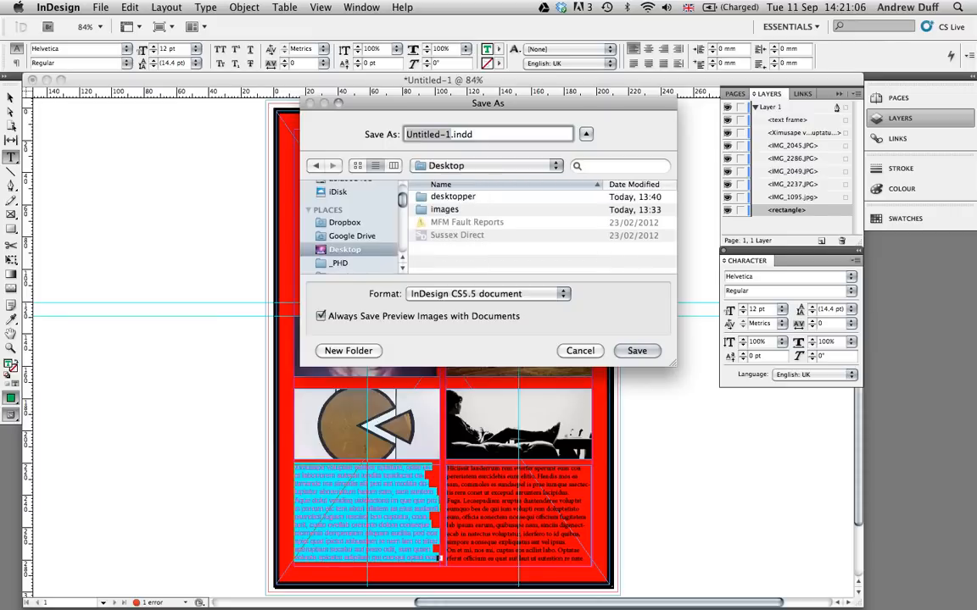
text(test01)
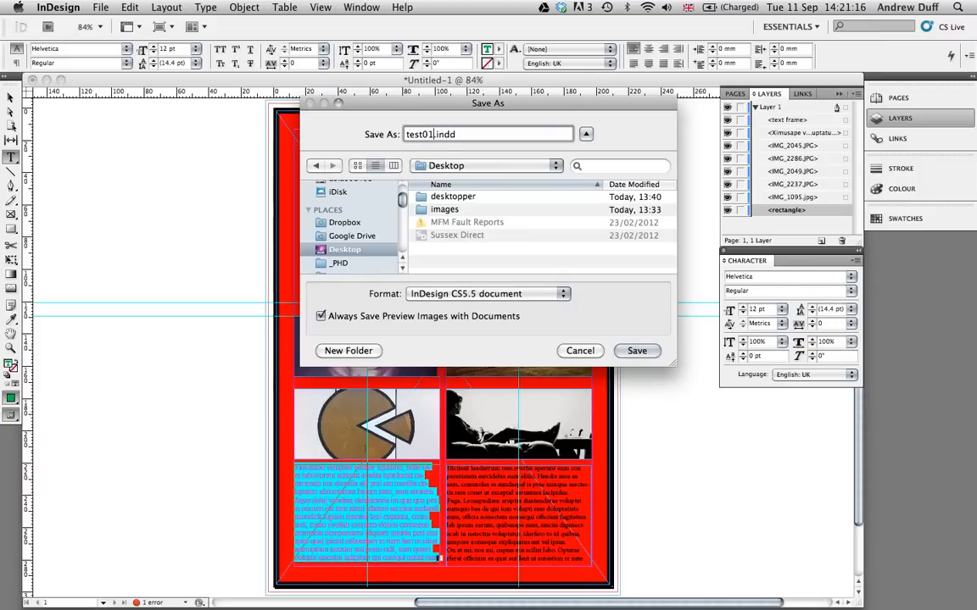
click(487, 294)
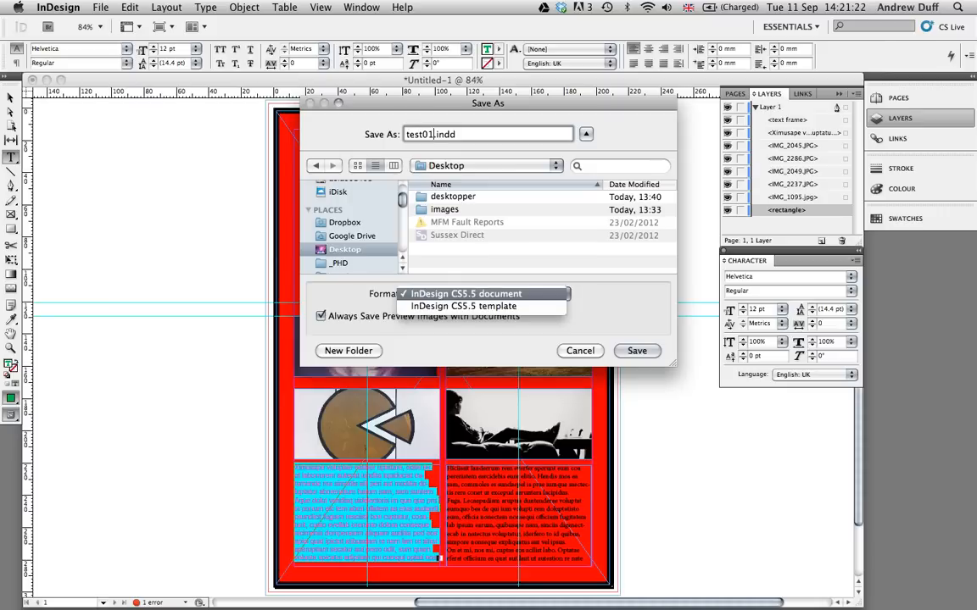
key(Return)
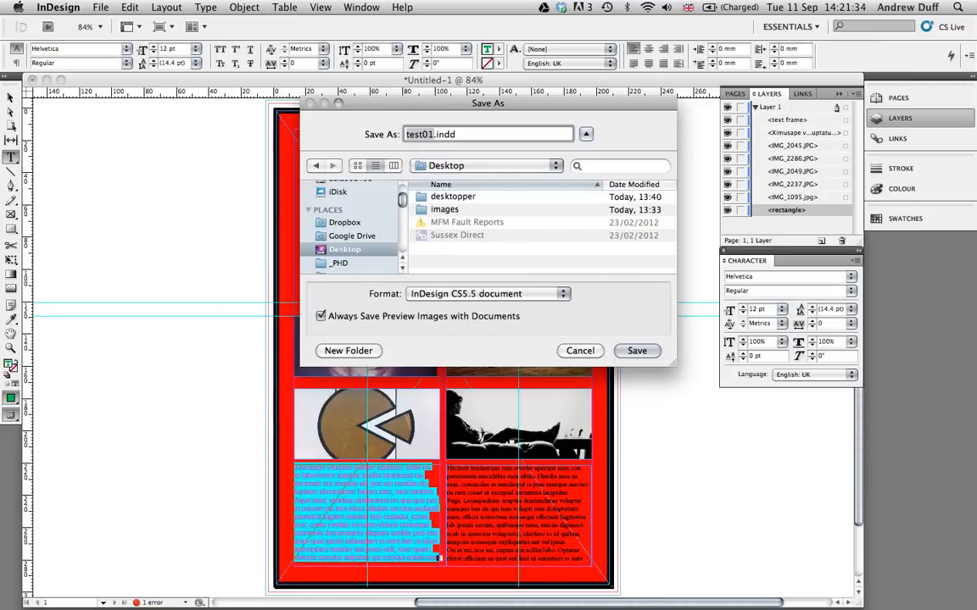
key(Return)
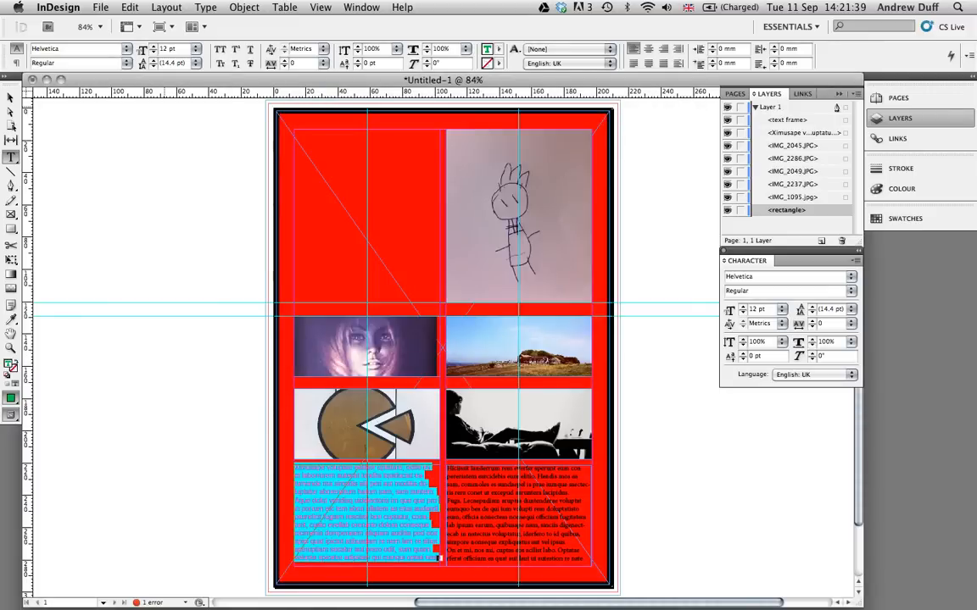
- Save the untitled document to the Desktop under the name test01.indd
click(100, 7)
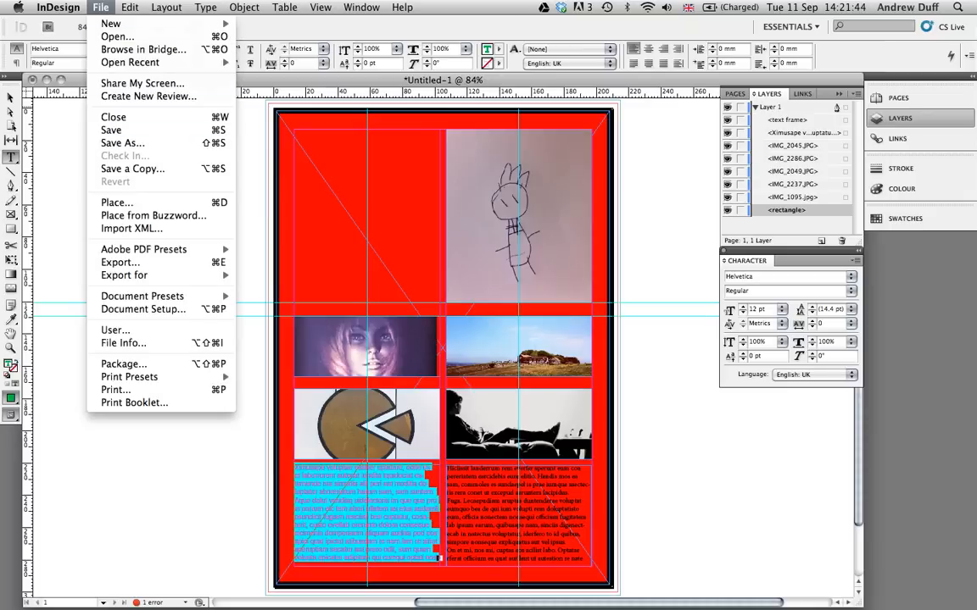
click(111, 130)
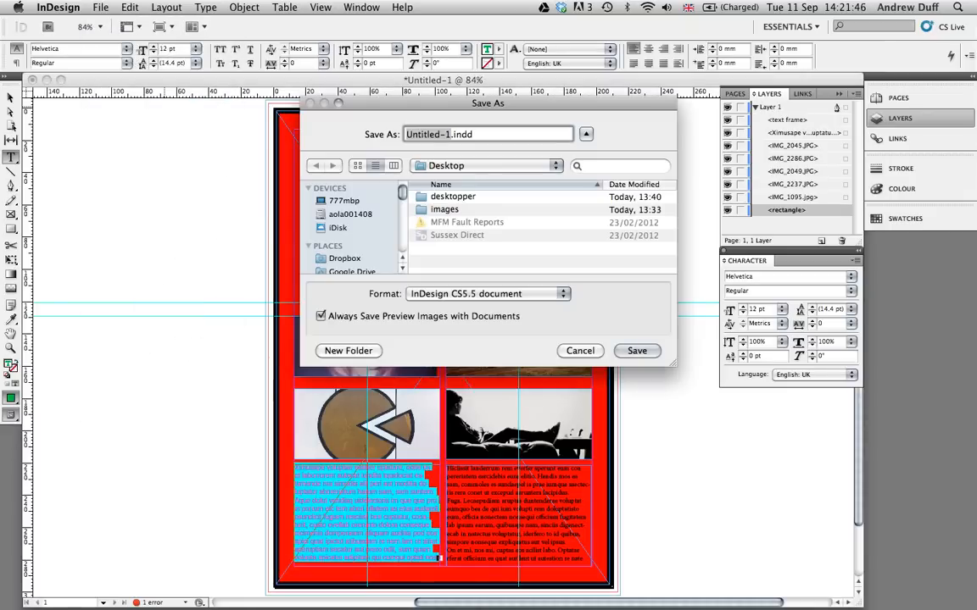
text(test01)
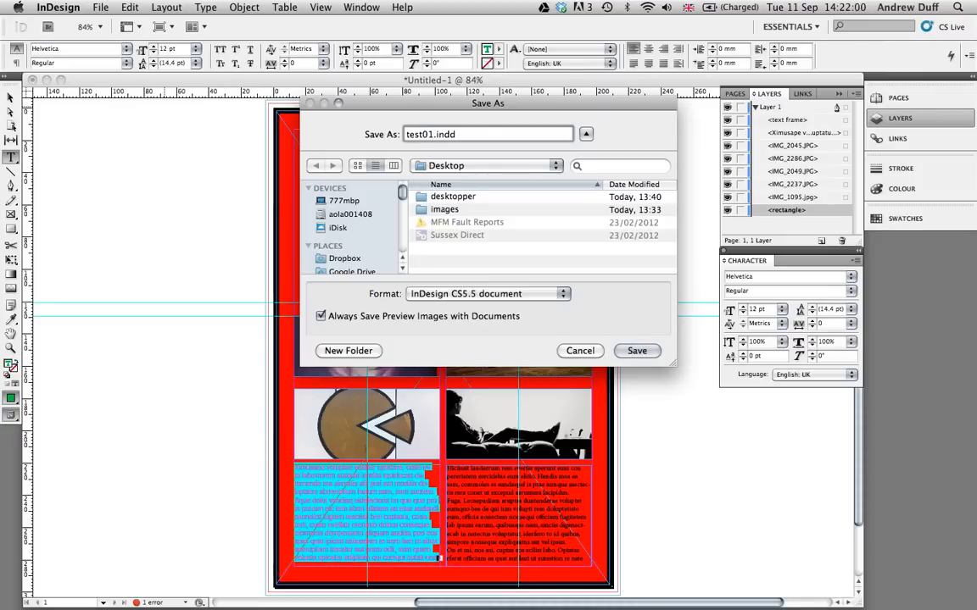
key(Return)
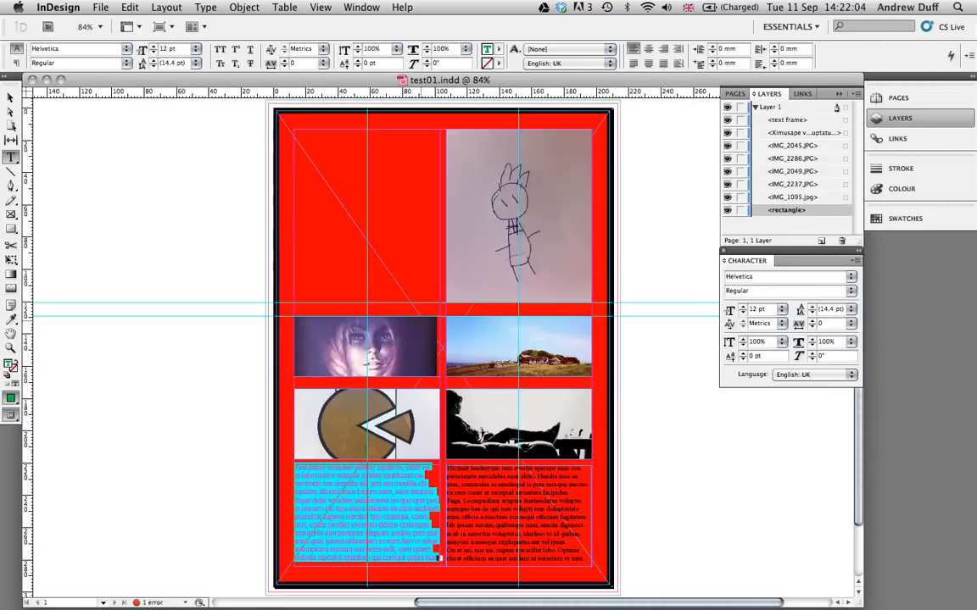
- Export the whole document to the Desktop as the JPEG test01.jpg with High image quality
click(101, 8)
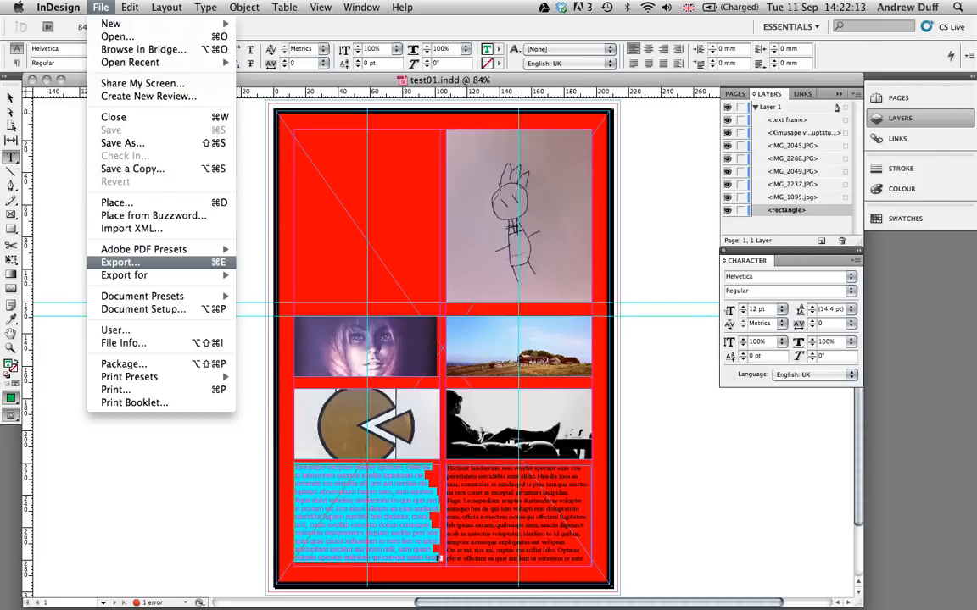
click(121, 263)
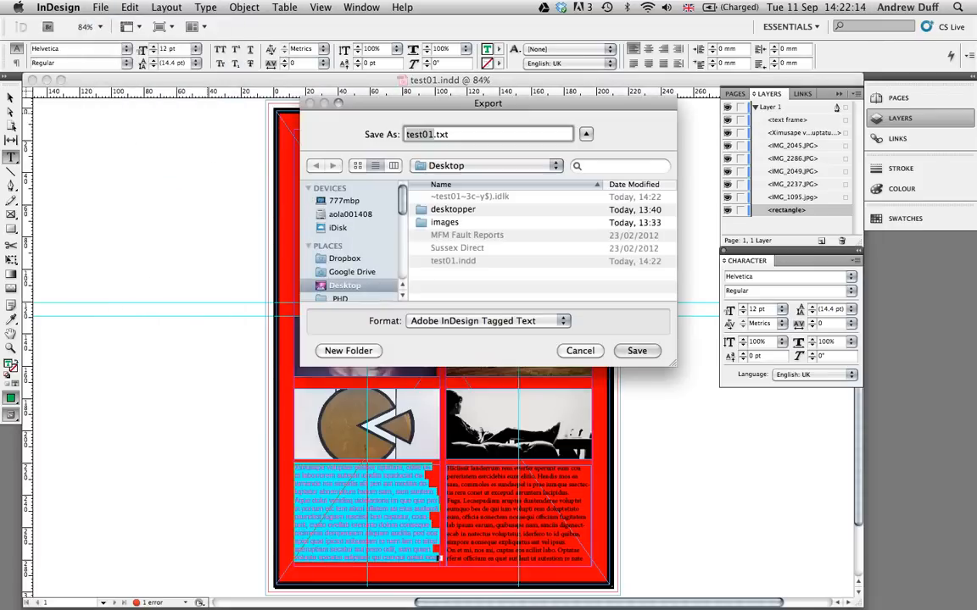
click(488, 321)
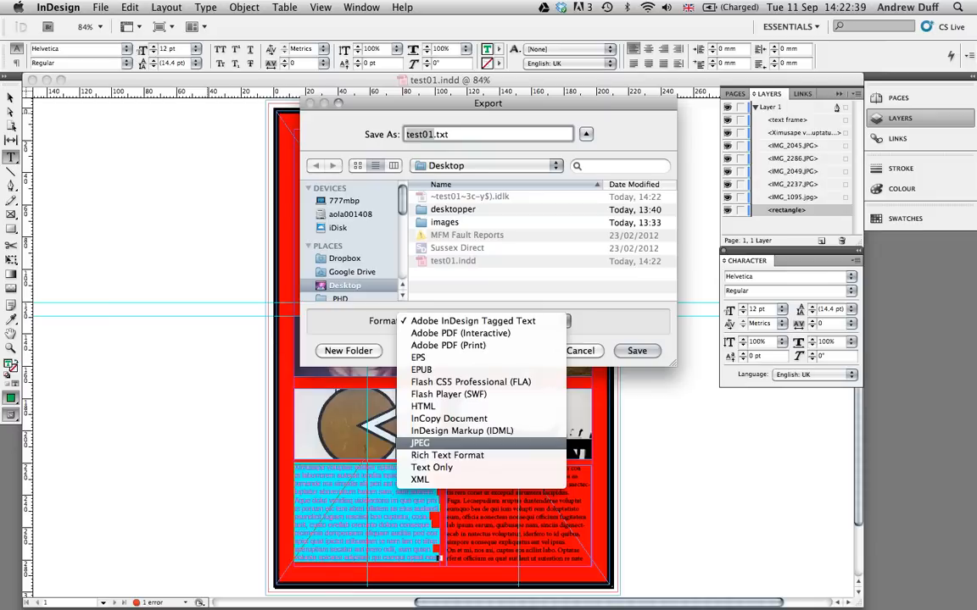
key(Return)
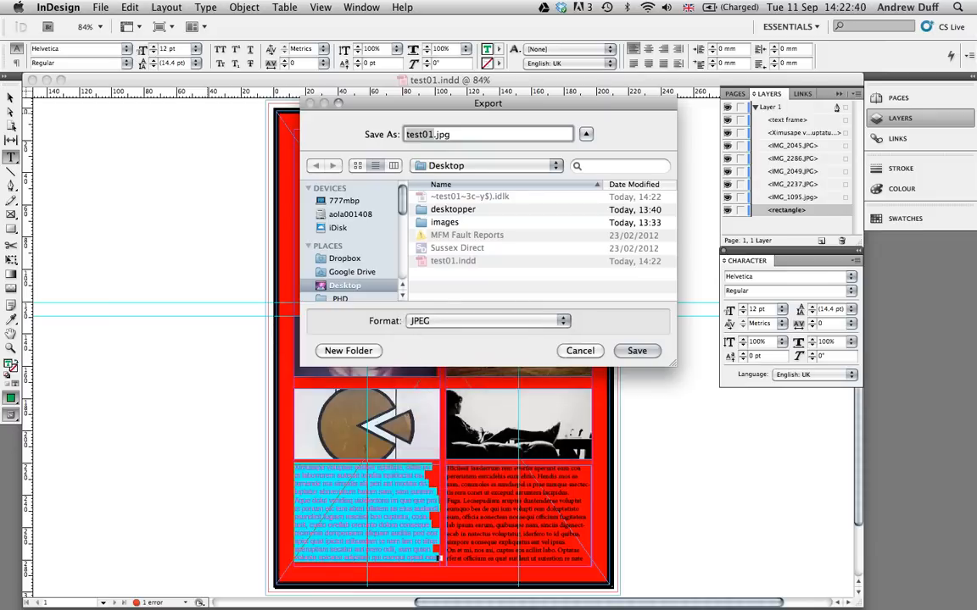
key(Return)
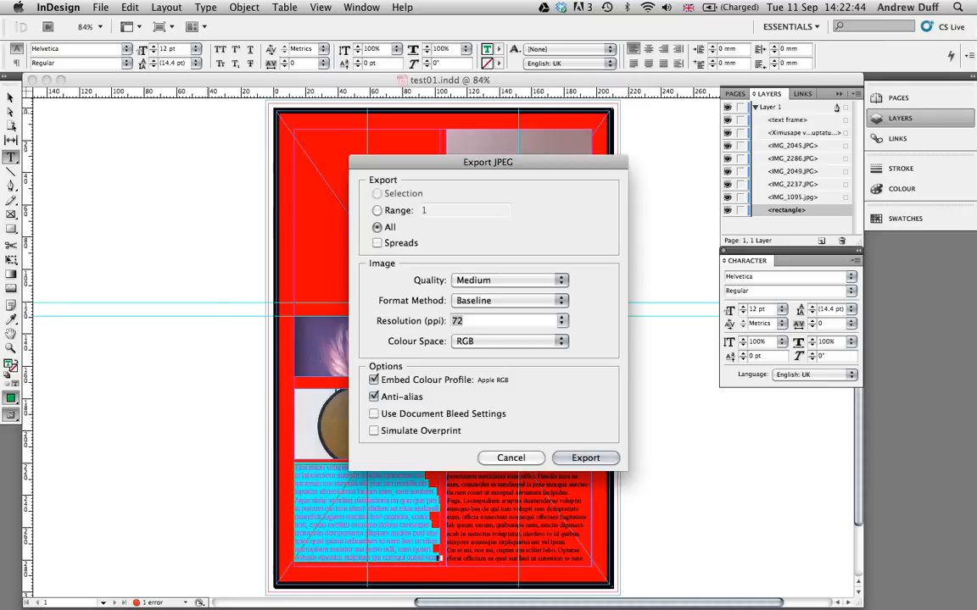
click(509, 280)
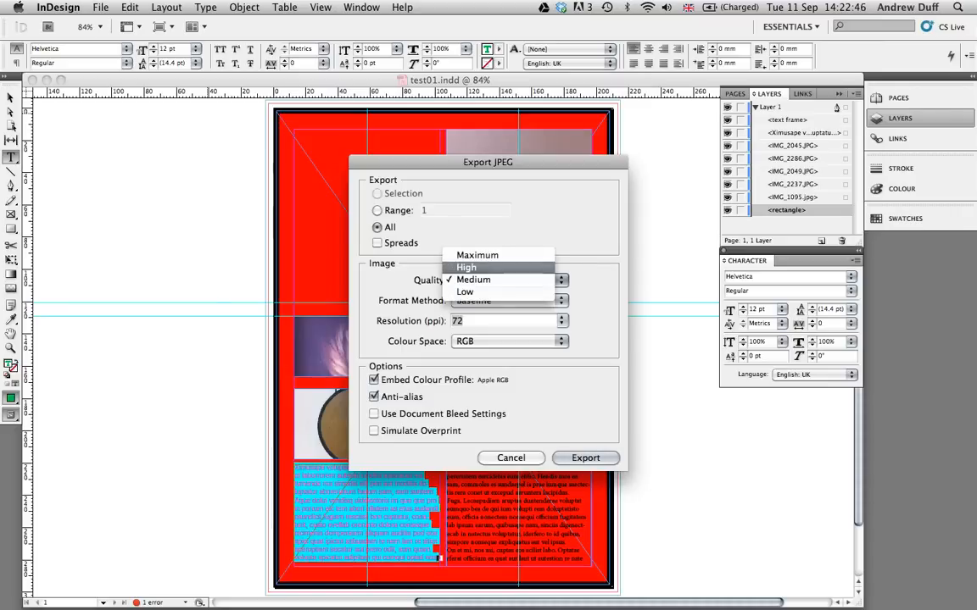
click(468, 268)
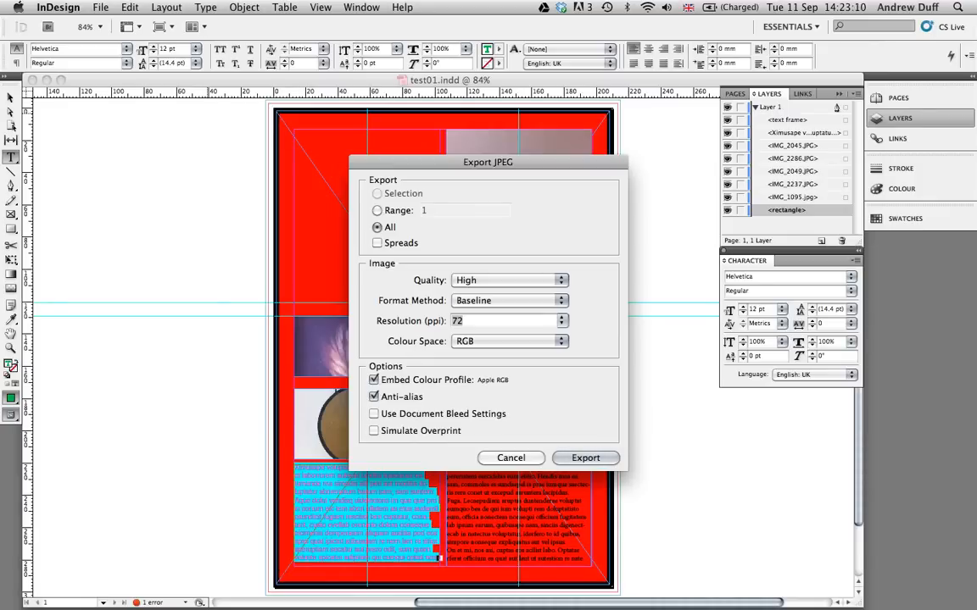
key(Return)
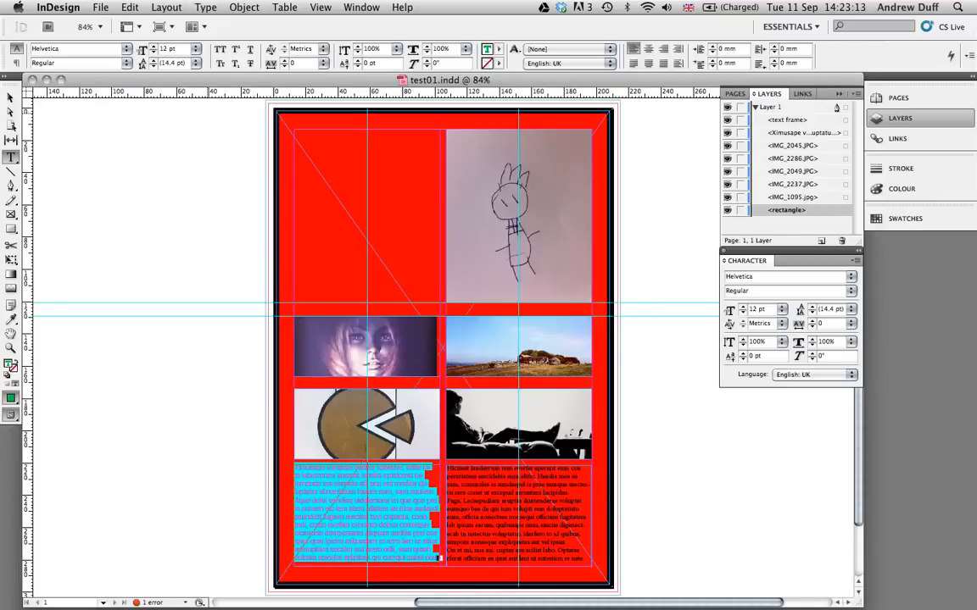
- Begin an Adobe PDF (Print) export to the Desktop as test01.pdf, using the High Quality Print preset
click(100, 6)
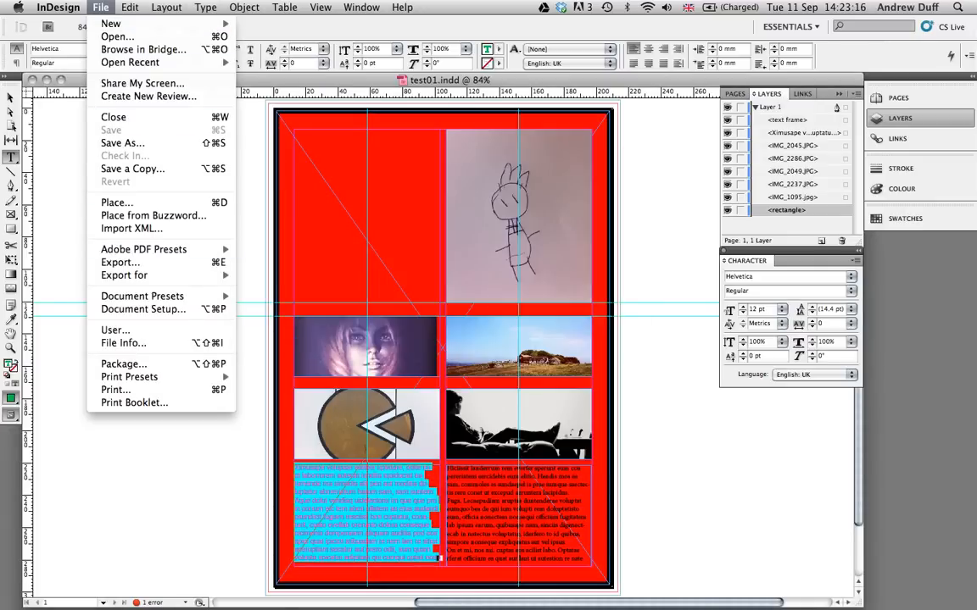
click(120, 262)
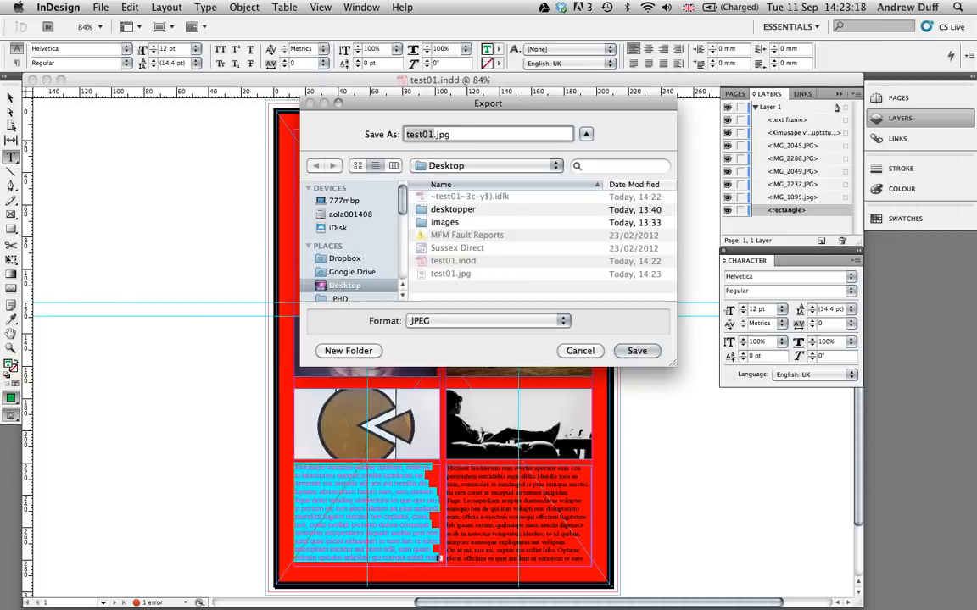
click(487, 321)
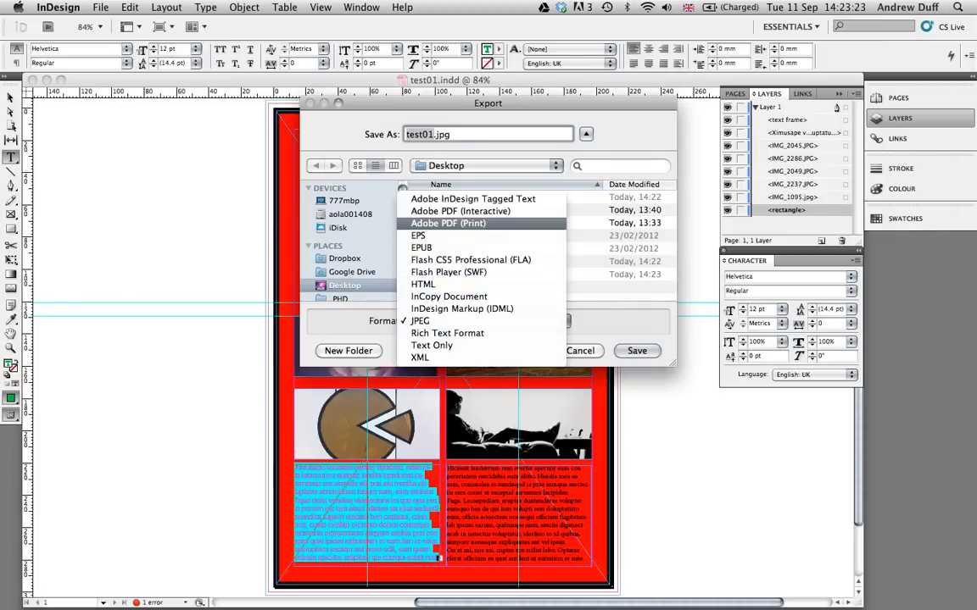
key(Return)
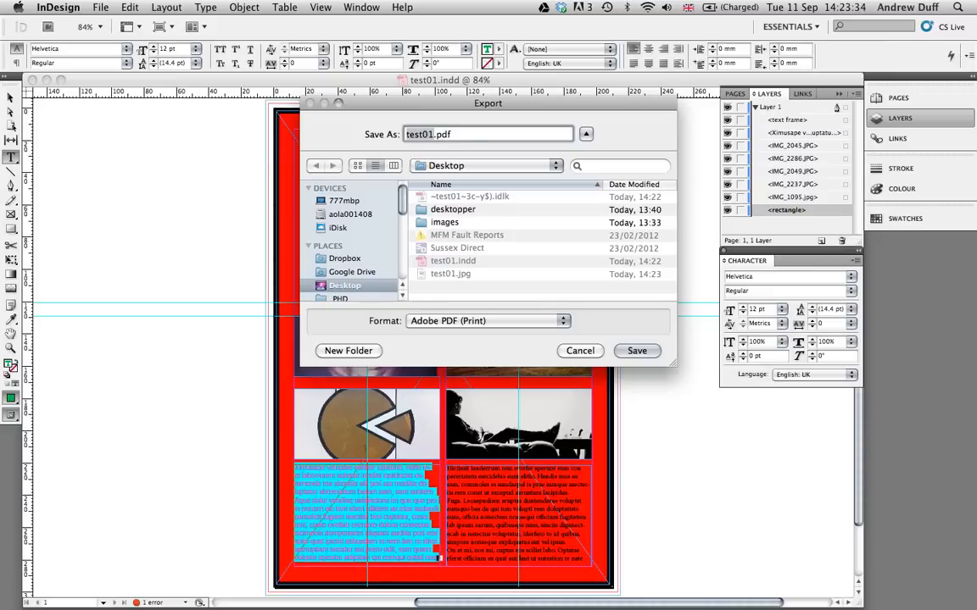
key(Return)
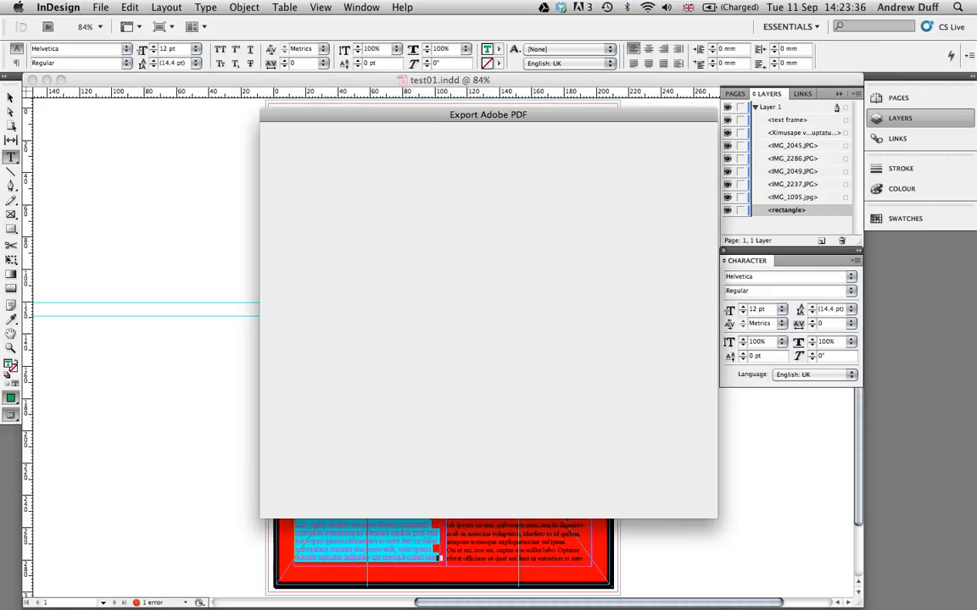
drag(488, 115, 441, 112)
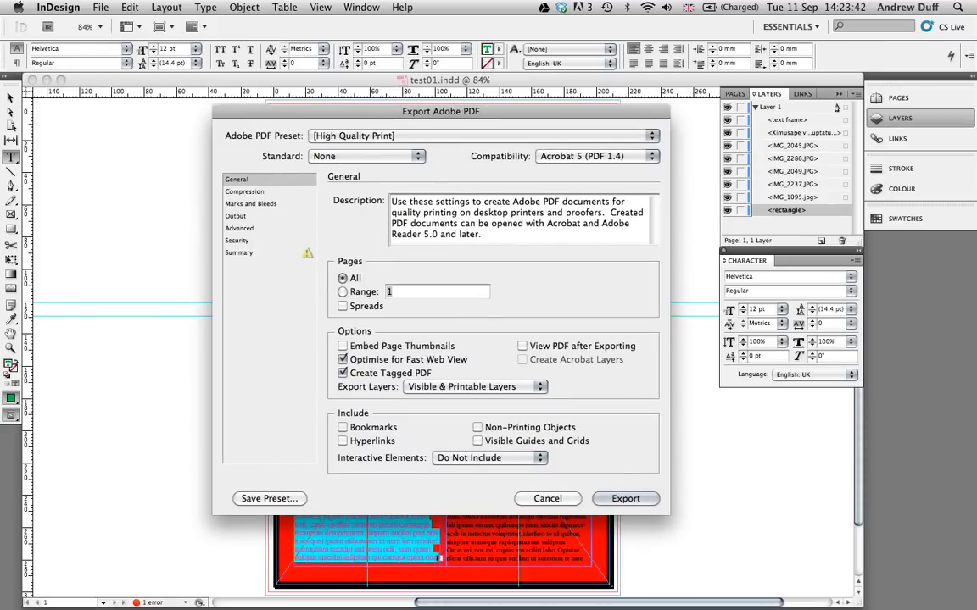
click(483, 136)
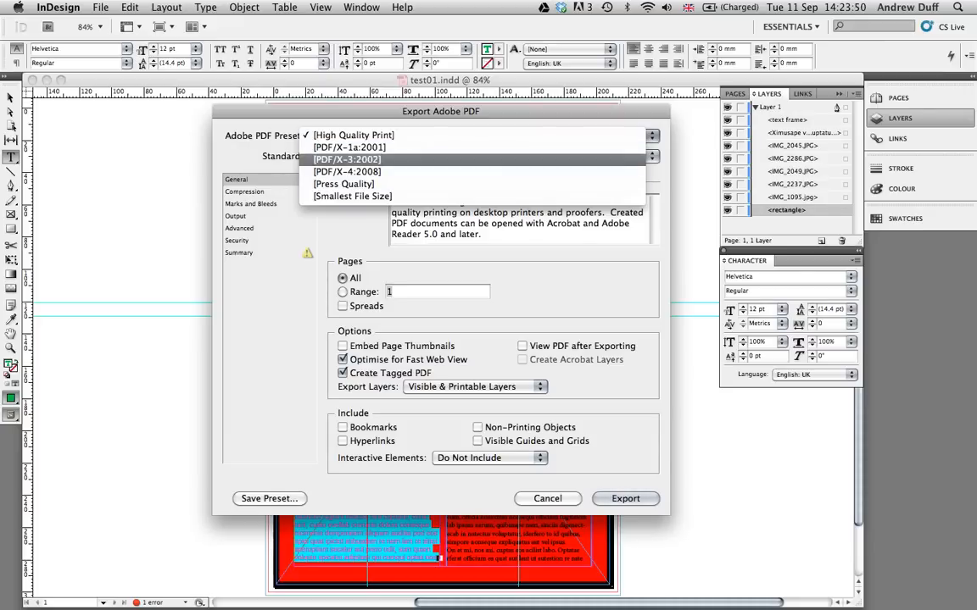
click(353, 135)
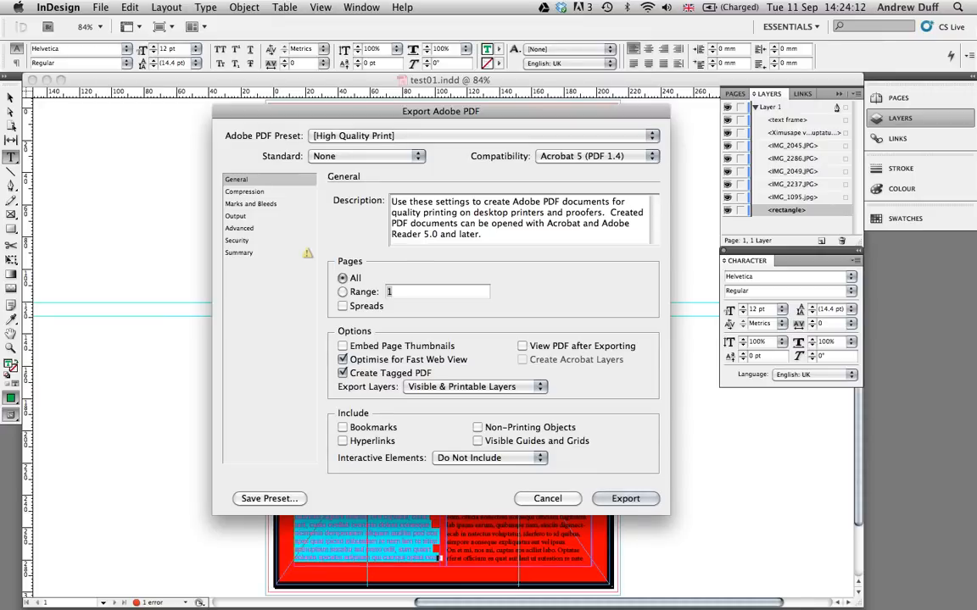
- Review the PDF export's image compression settings and the available Acrobat compatibility versions
click(245, 192)
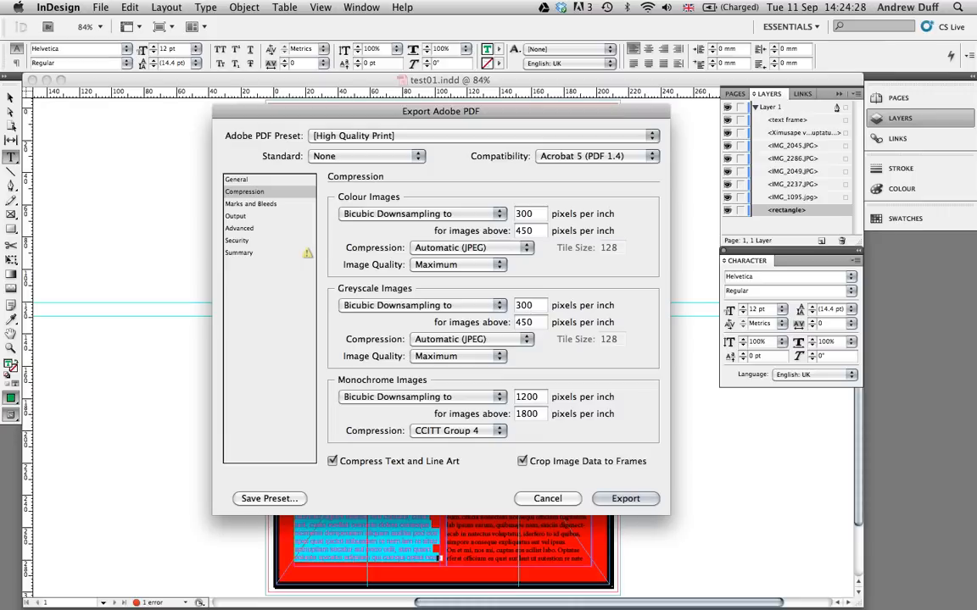
click(593, 156)
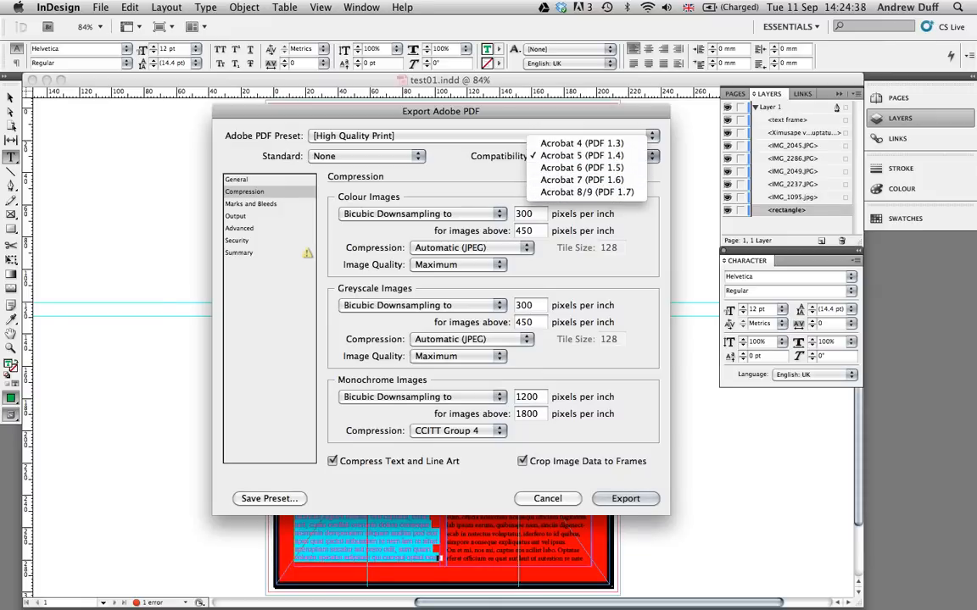
key(Escape)
- Include all printer's marks in the PDF export and use the document's bleed settings
click(251, 204)
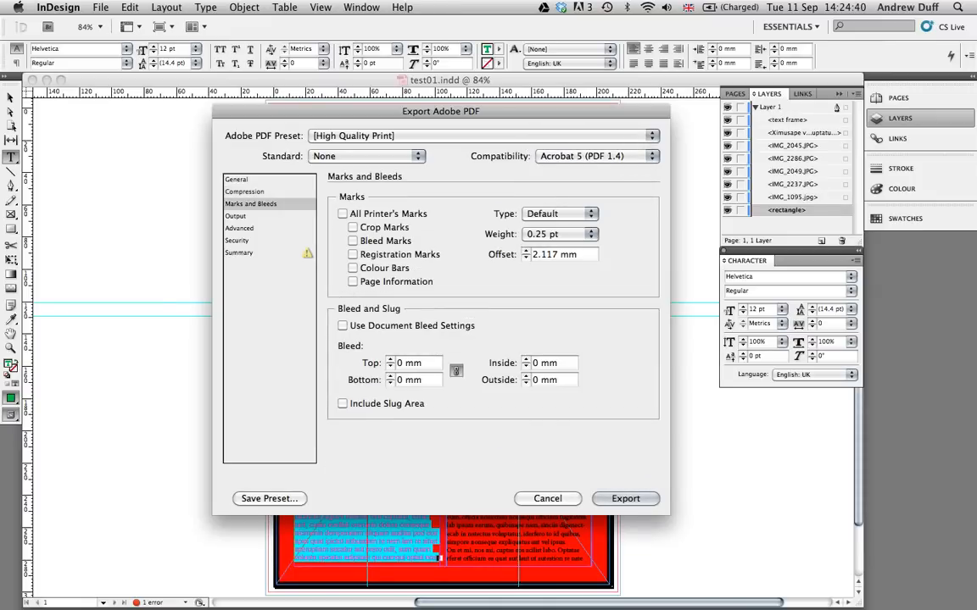
click(342, 213)
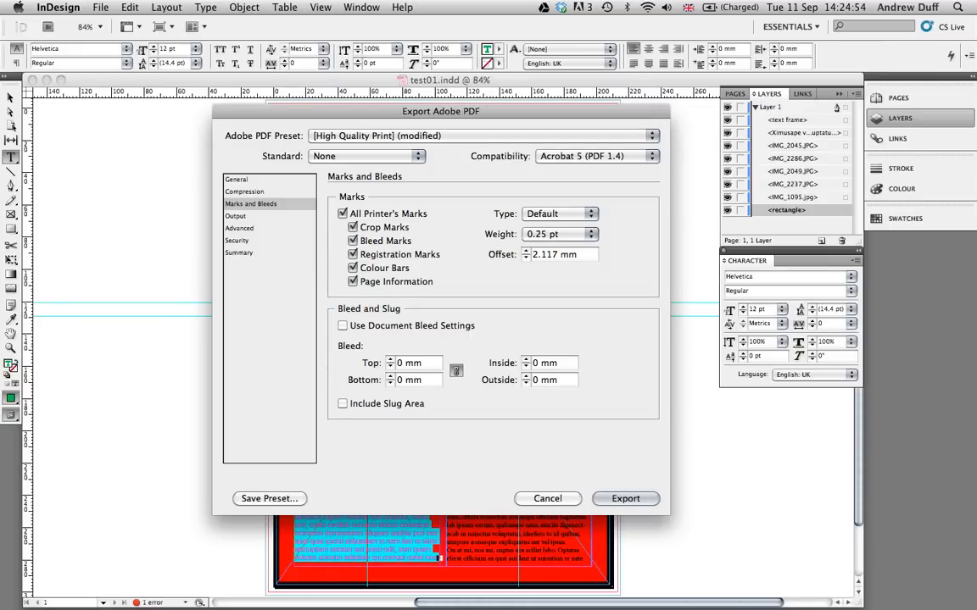
click(343, 326)
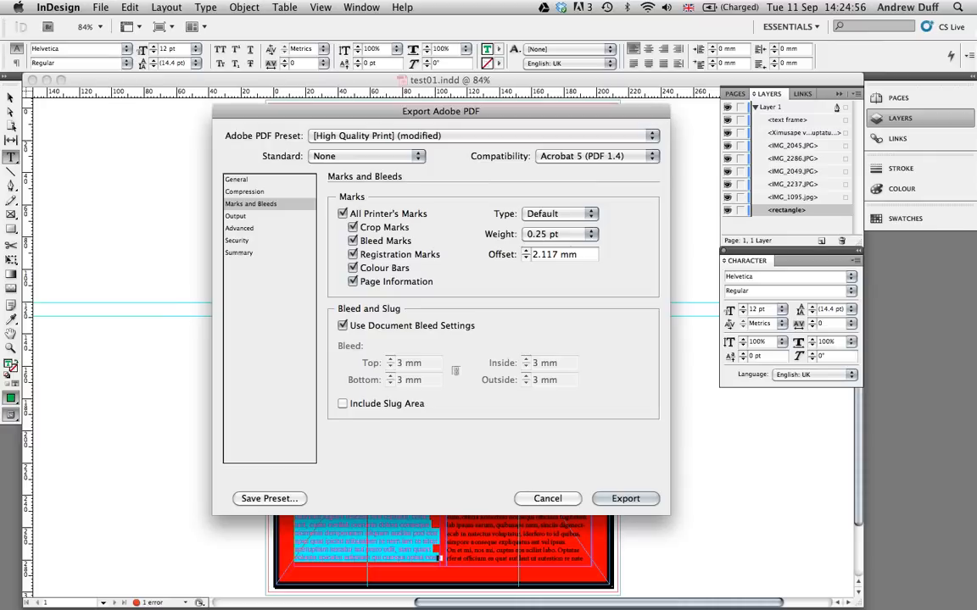
drag(441, 112, 443, 234)
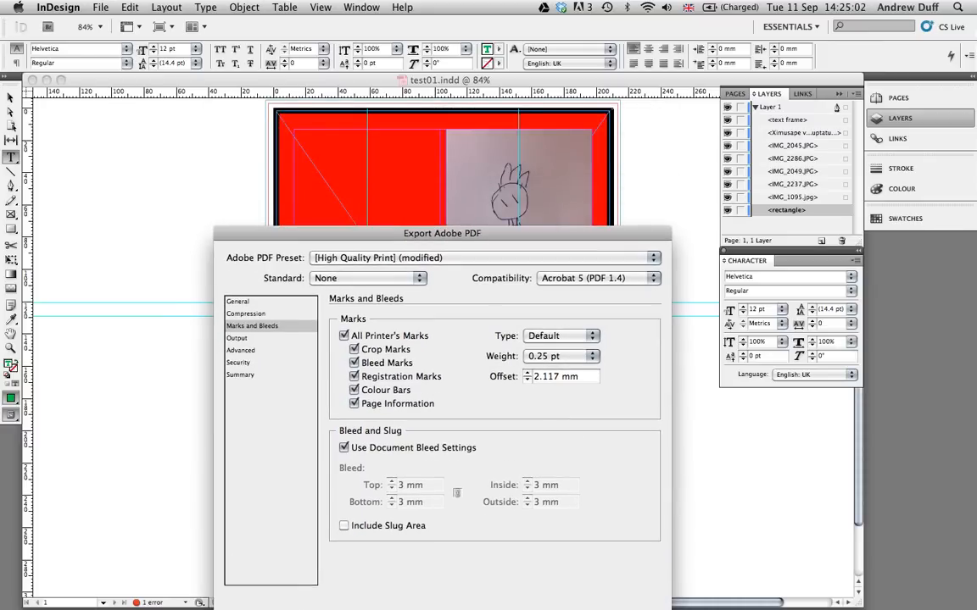
drag(442, 233, 428, 86)
- Review the PDF export's output, advanced and security settings
click(224, 191)
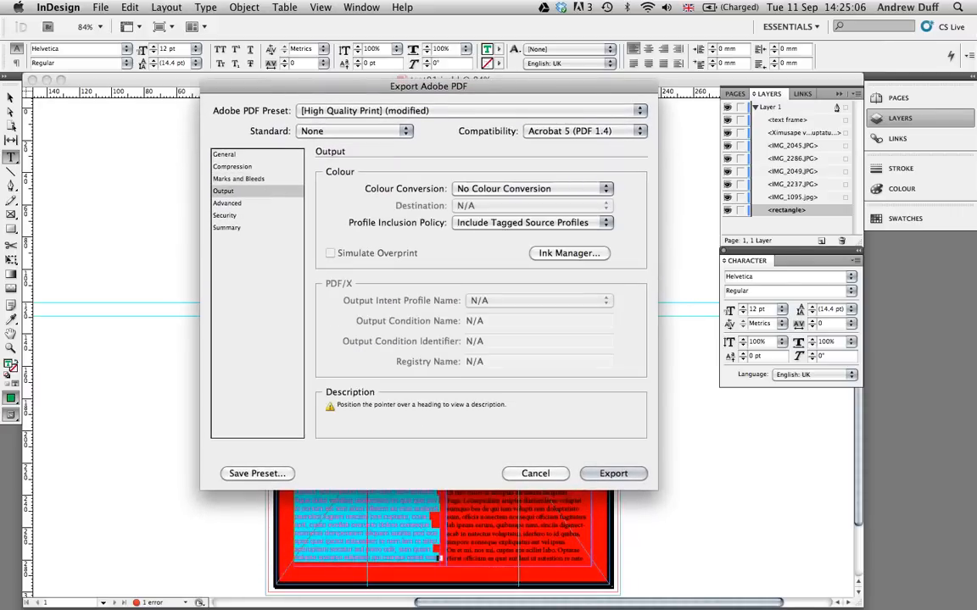
click(227, 204)
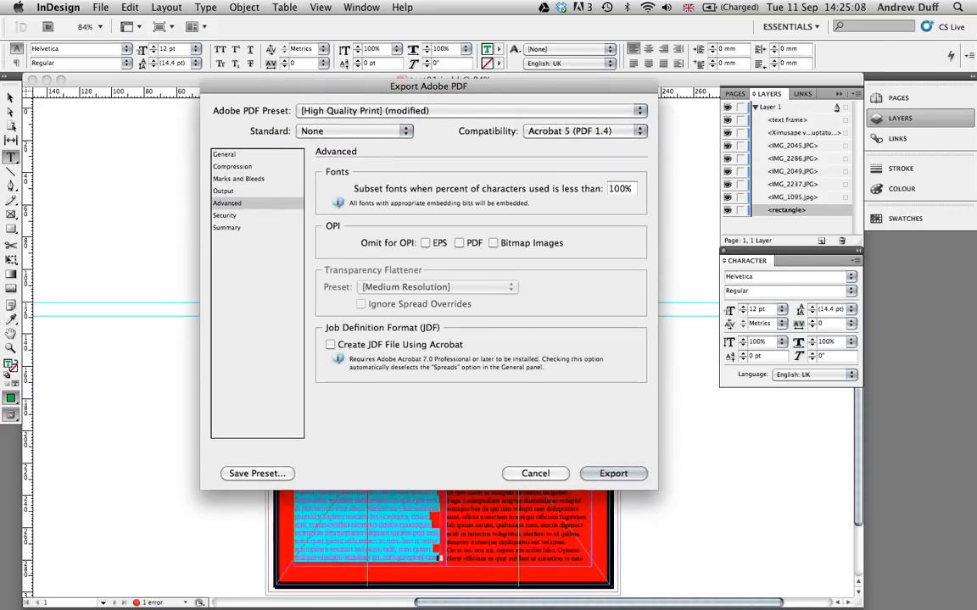
click(225, 215)
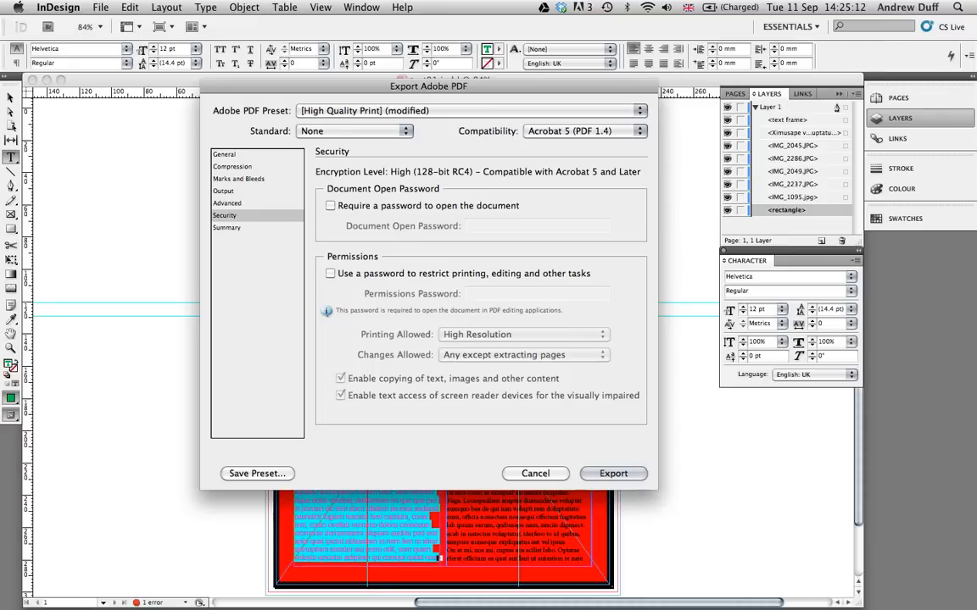
- Review the PDF export's summary and general settings, and export the file despite the overset text
click(227, 228)
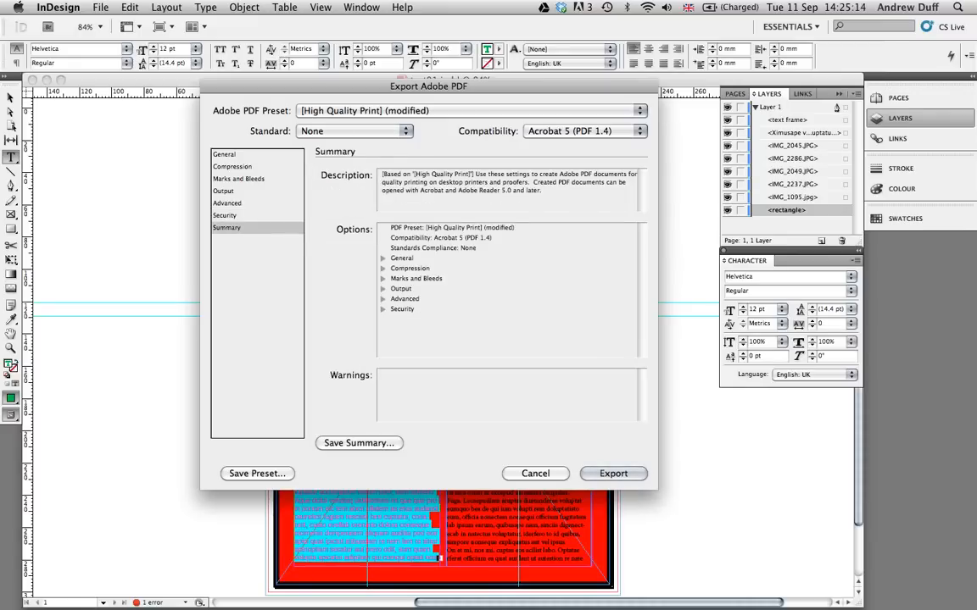
click(225, 155)
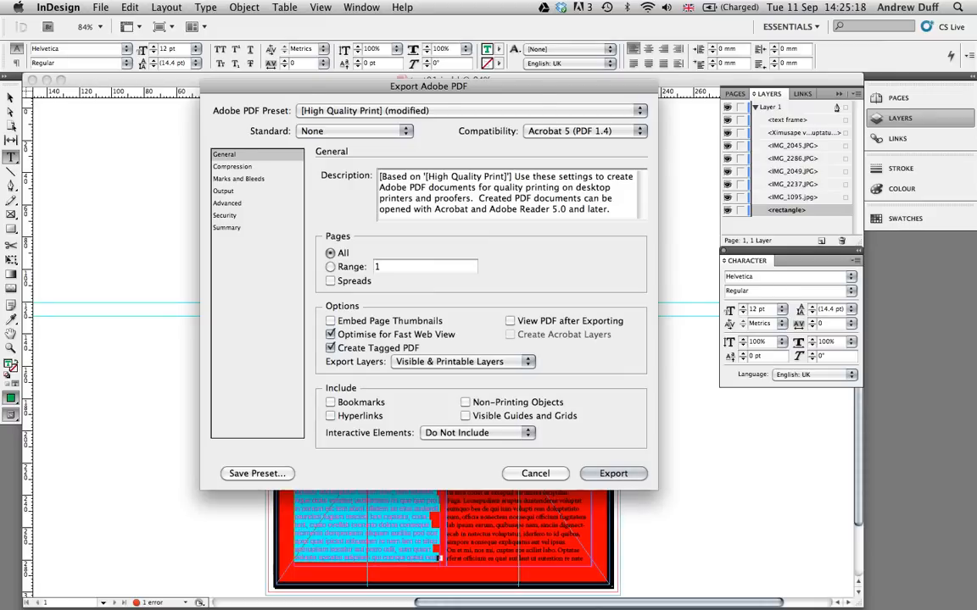
key(Return)
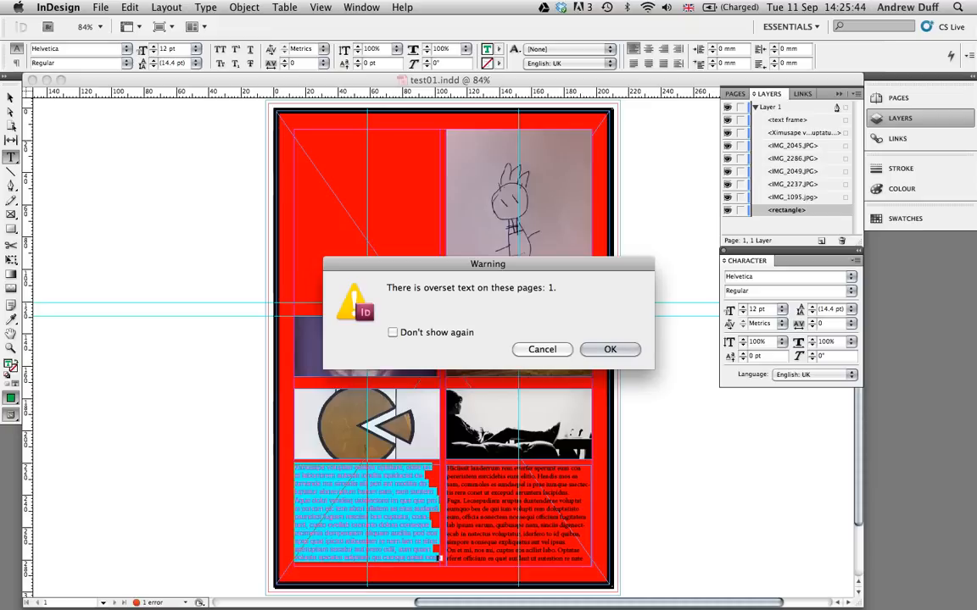
key(Return)
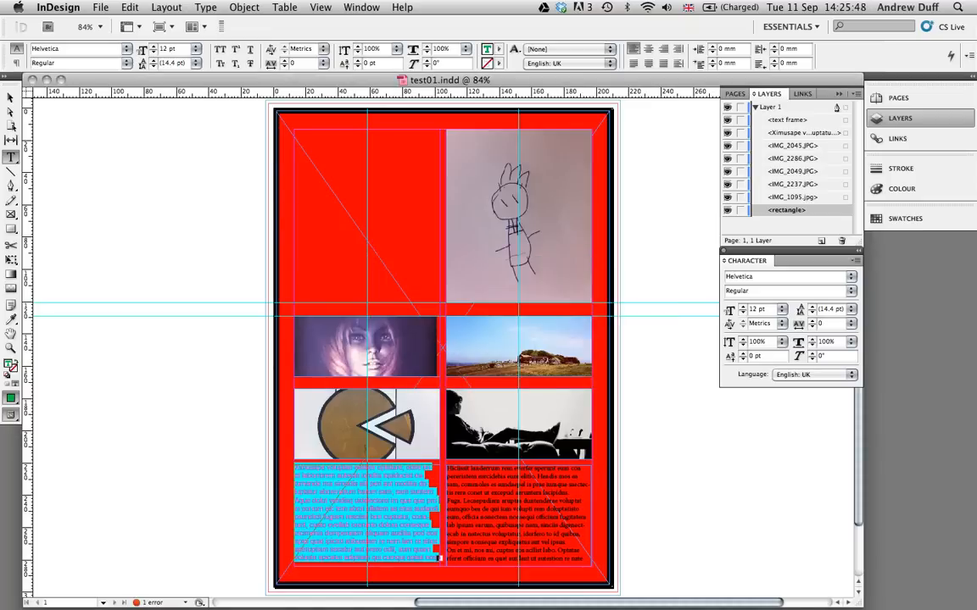
- Hide InDesign and open the Desktop folder in a new Finder window
click(58, 8)
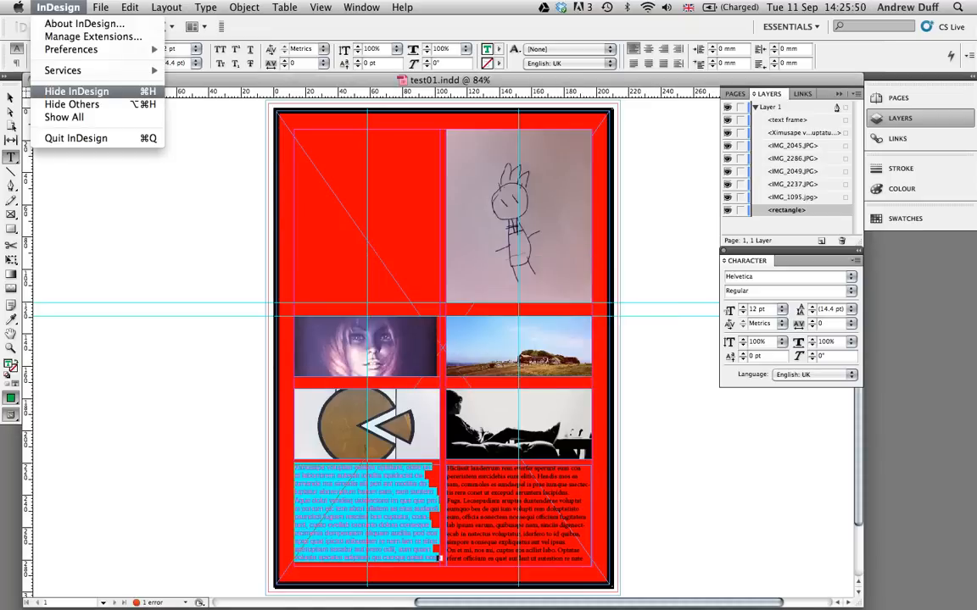
click(76, 91)
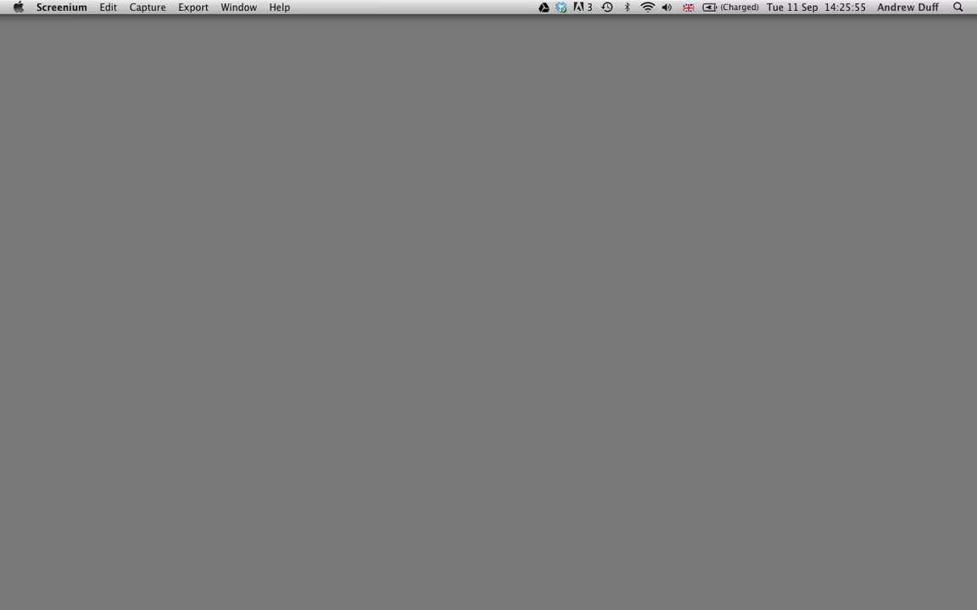
key(super+Tab)
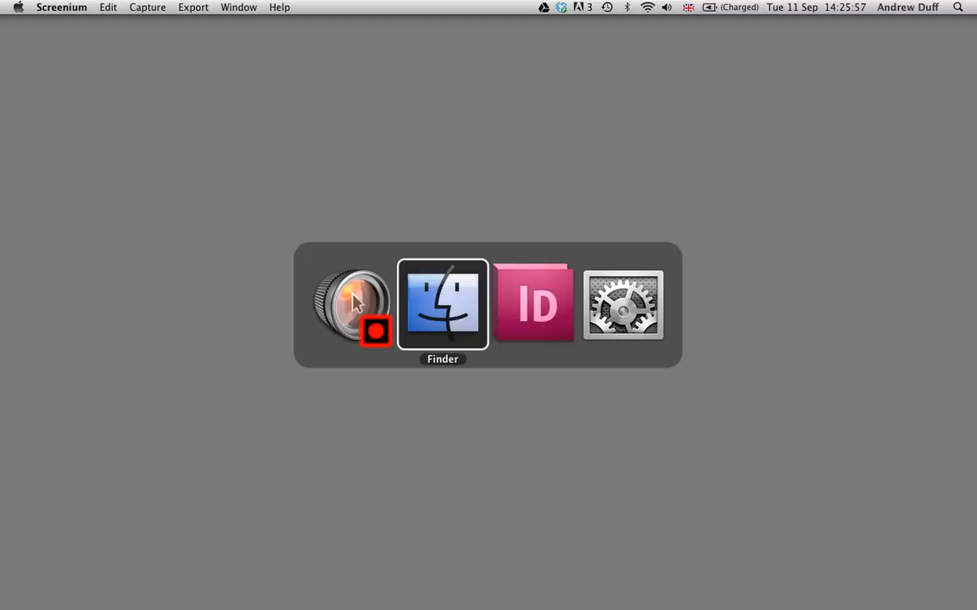
key(super+n)
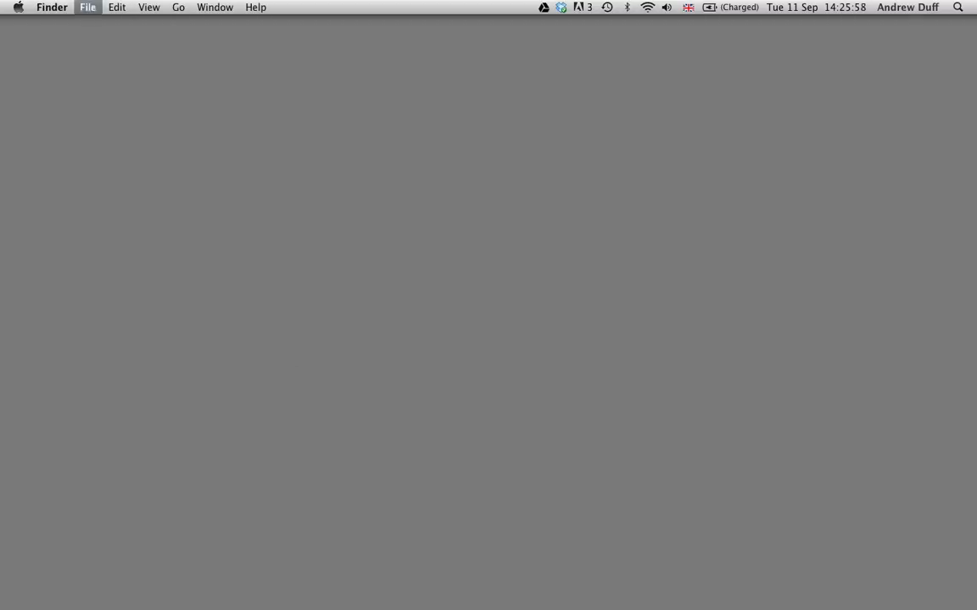
click(207, 301)
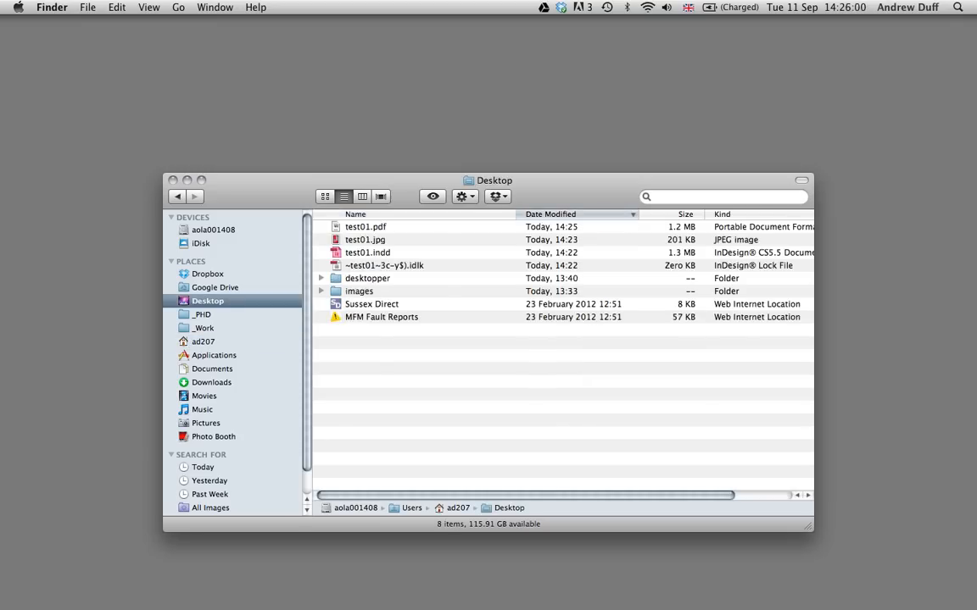
- Preview the exported test01.pdf and test01.jpg, and select test01.indd
click(365, 227)
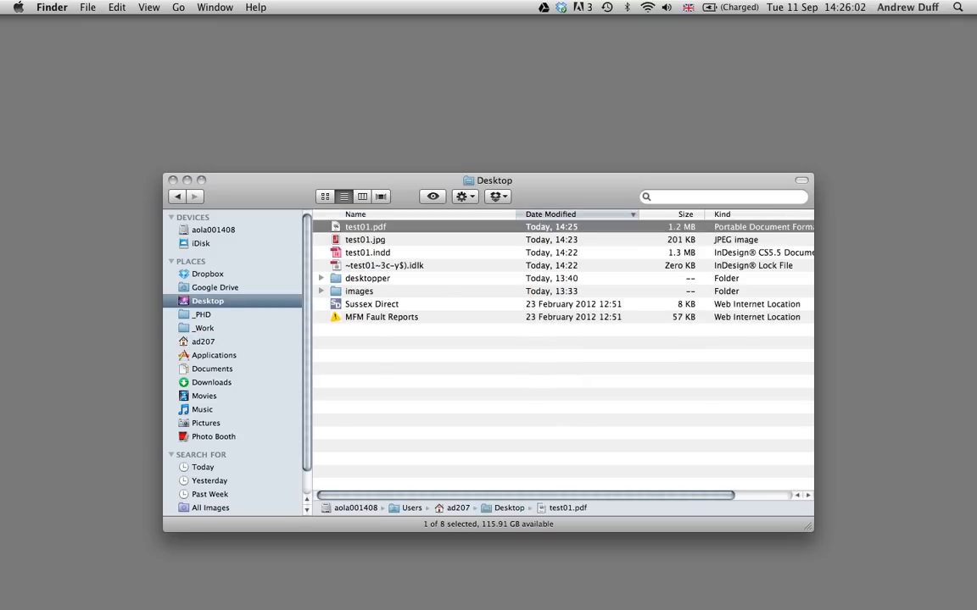
key(space)
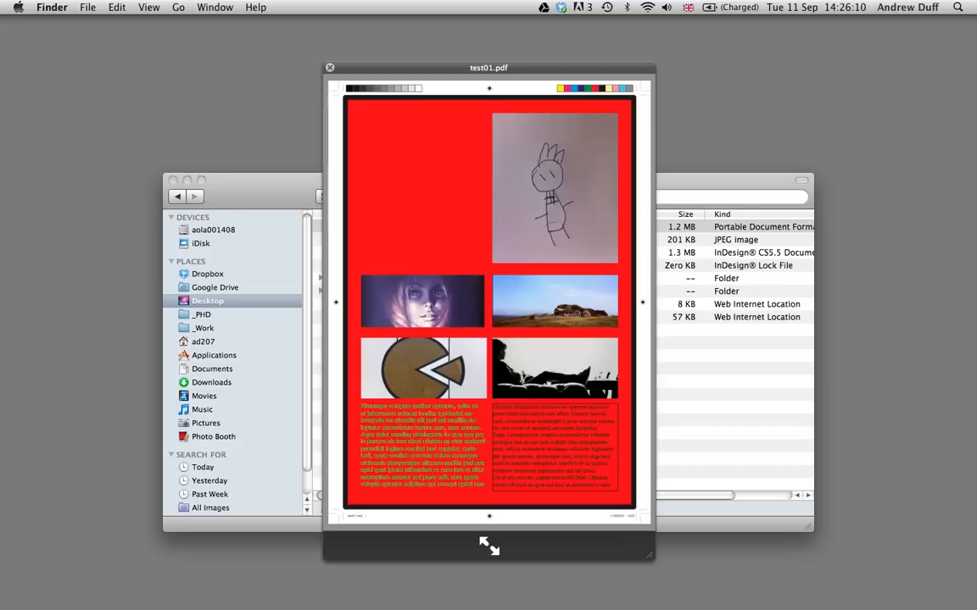
key(space)
key(Down)
key(space)
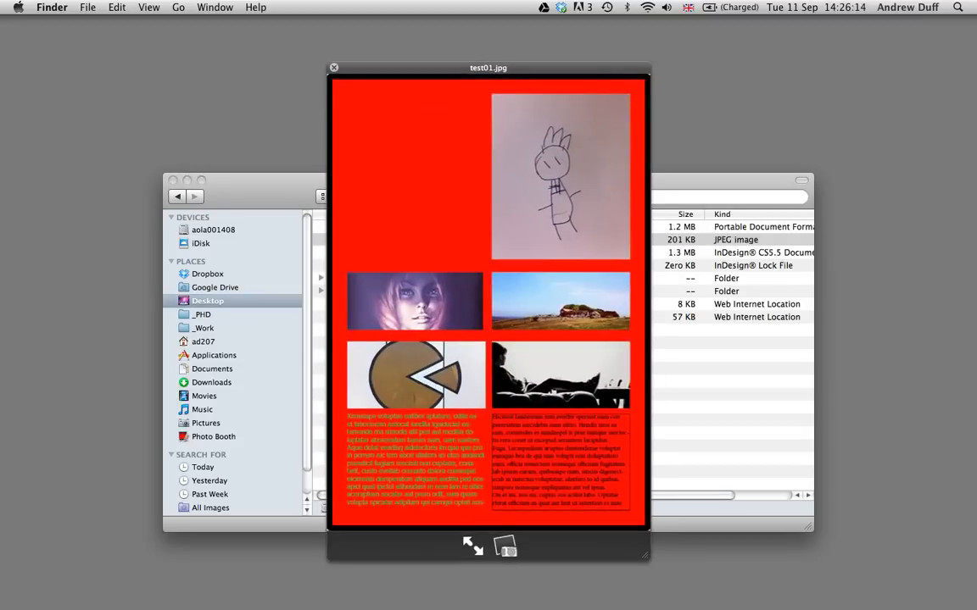
key(space)
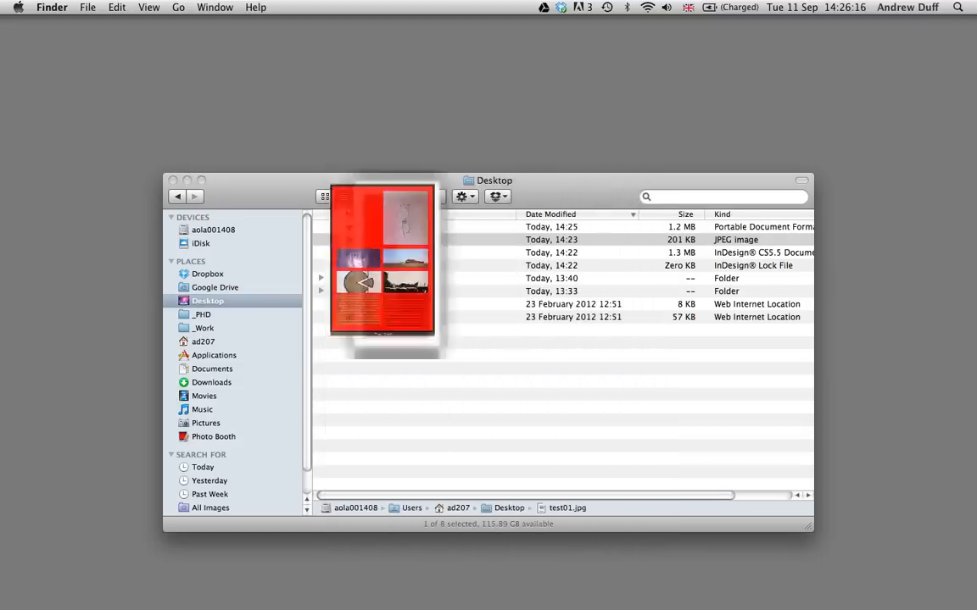
key(Down)
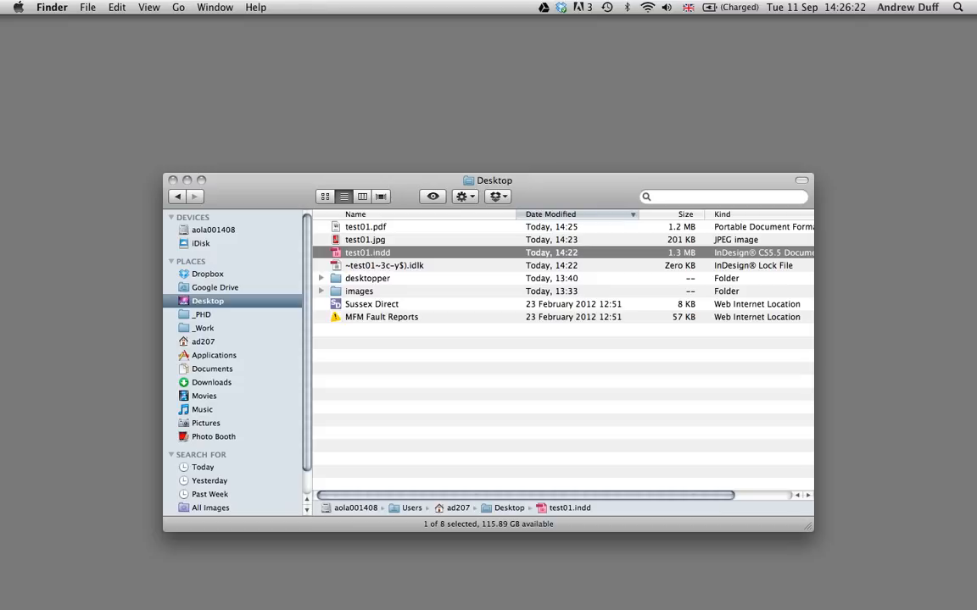
- Switch back to InDesign, detach the Links panel and enlarge it to fit the whole list of linked images
key(super+Tab)
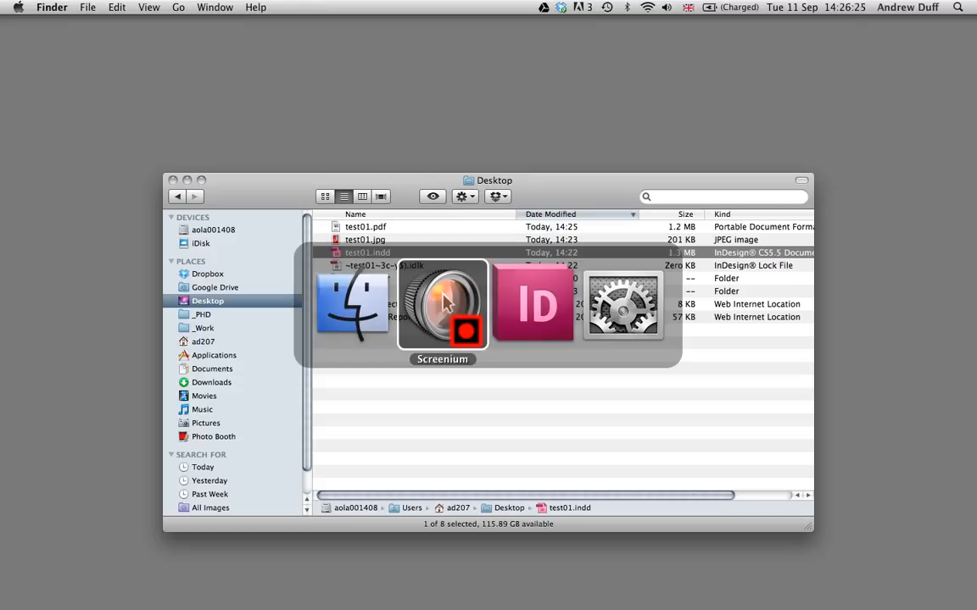
key(super+Tab)
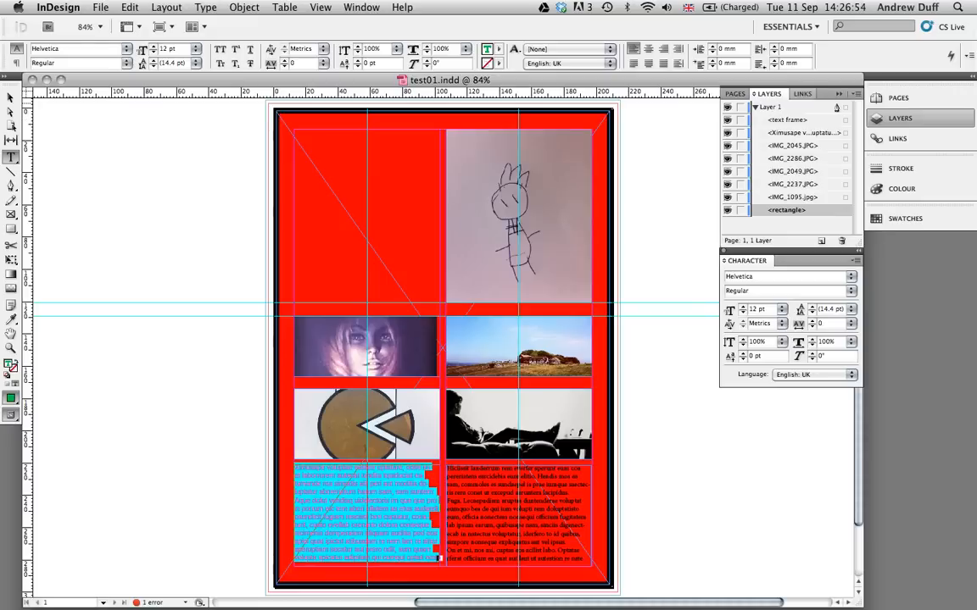
click(802, 94)
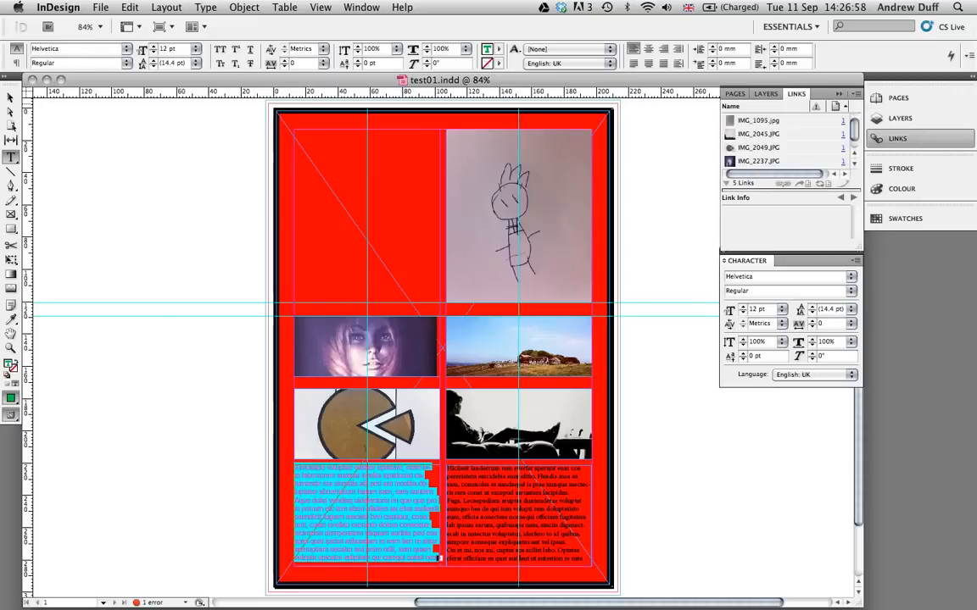
drag(797, 94, 653, 116)
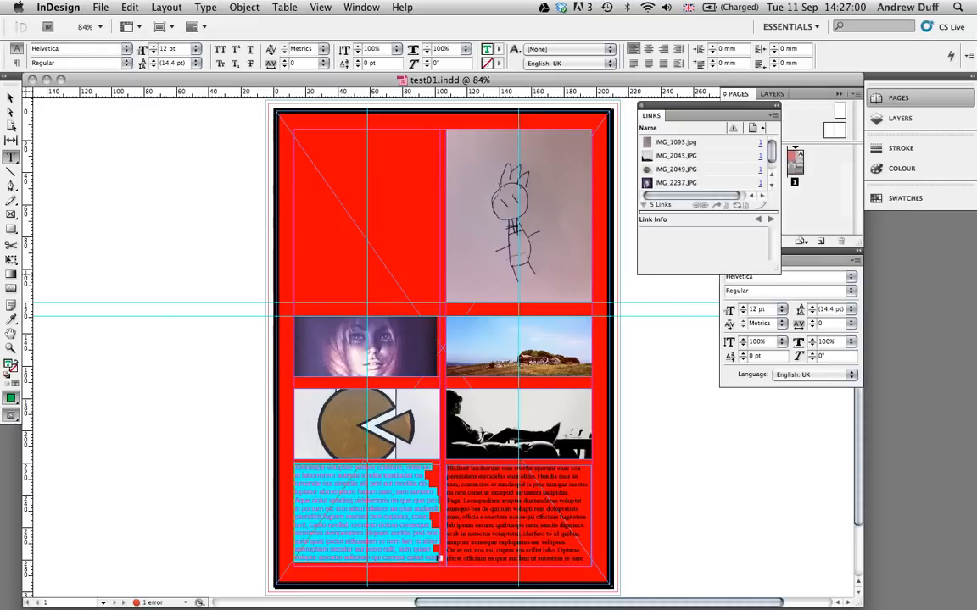
drag(778, 272, 838, 378)
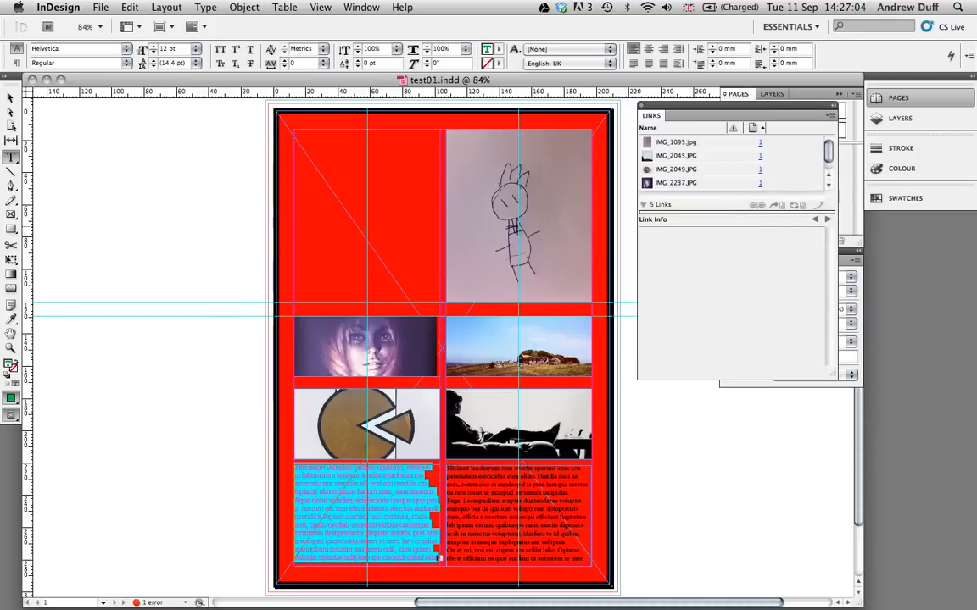
drag(735, 197, 734, 260)
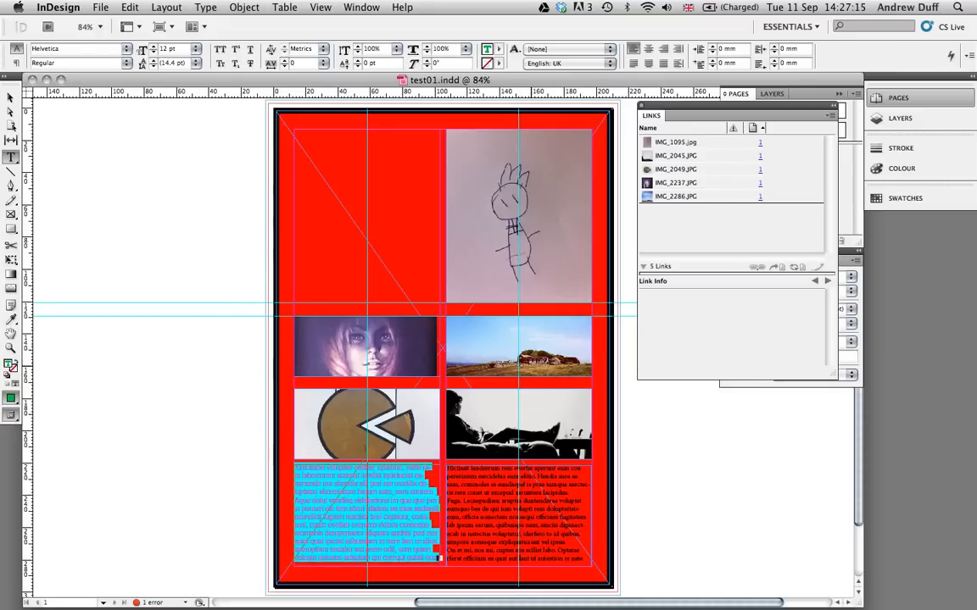
- Start packaging the test01.indd document with its linked files
key(super+equal)
key(super+equal)
key(super+equal)
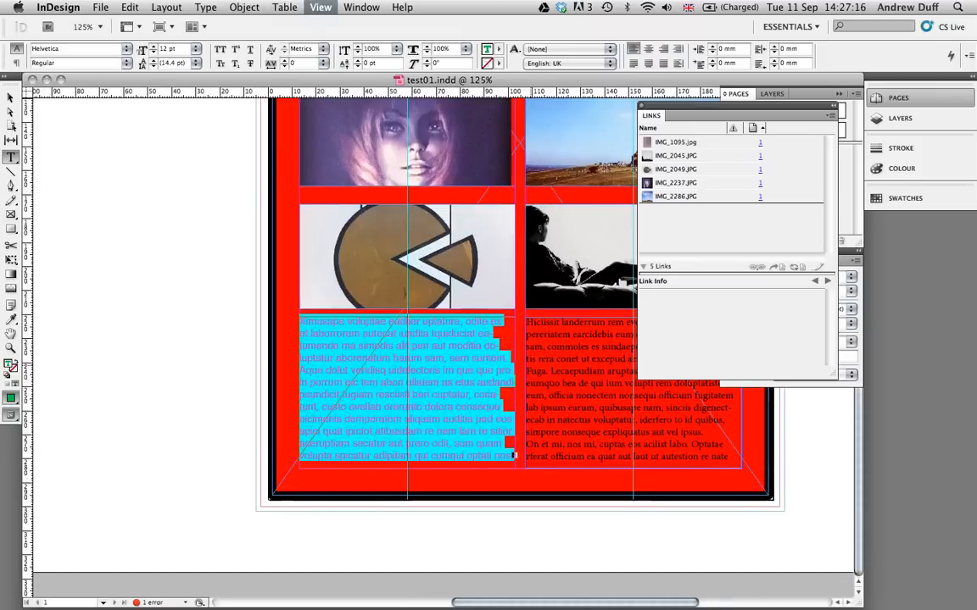
scroll(477, 381, up, 6)
scroll(477, 382, right, 6)
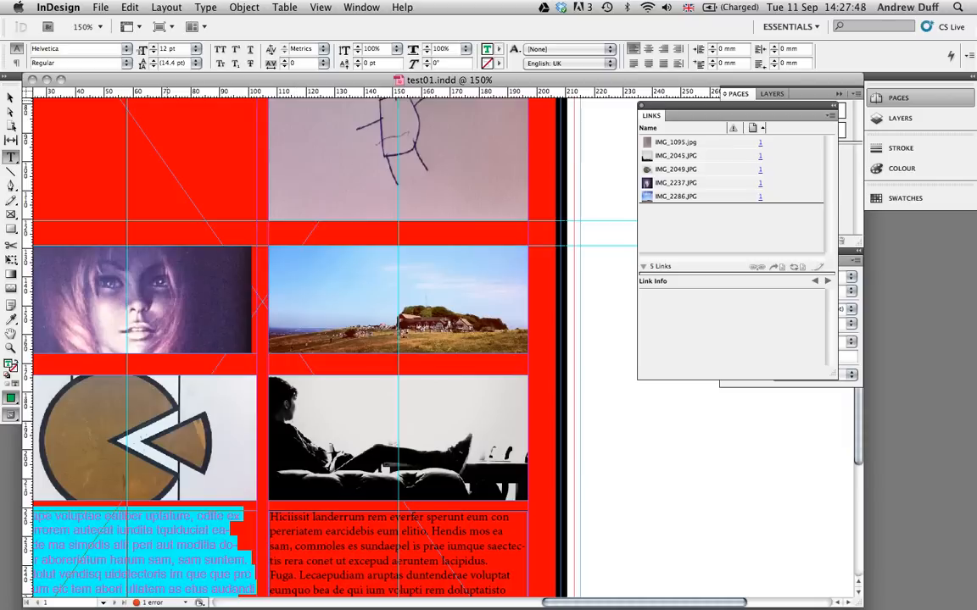
click(100, 7)
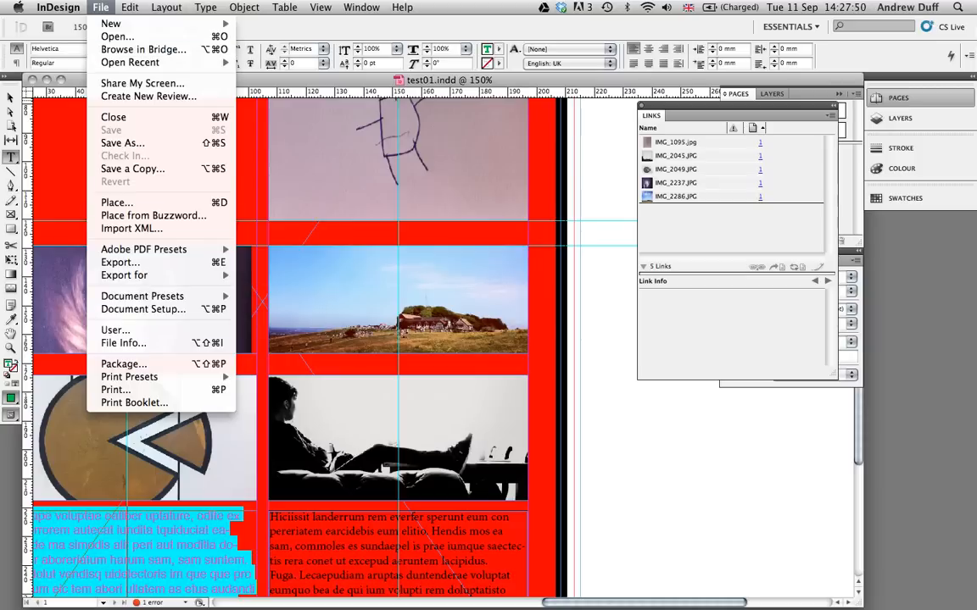
click(124, 365)
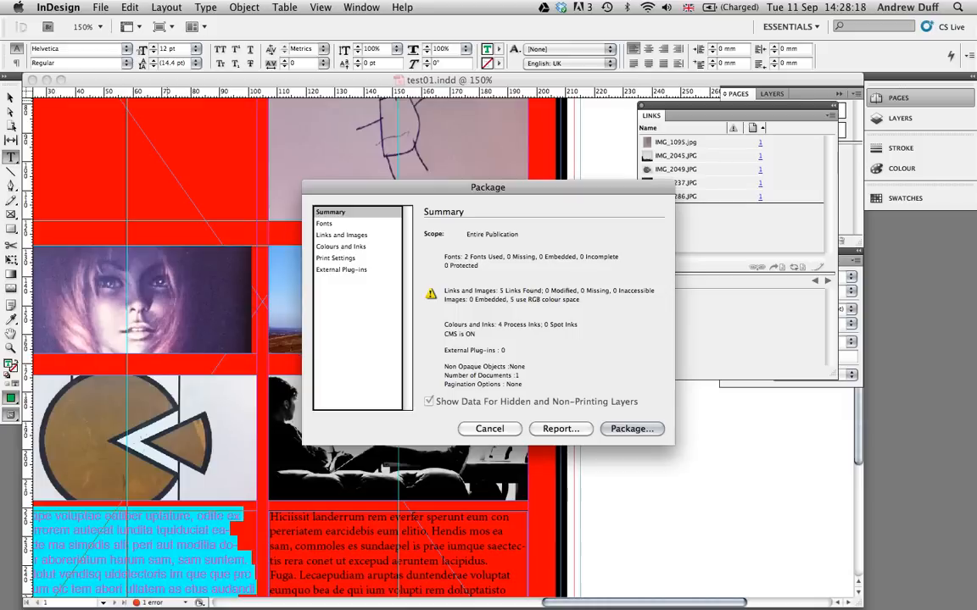
- Review the package's fonts and the details of several linked images
click(325, 224)
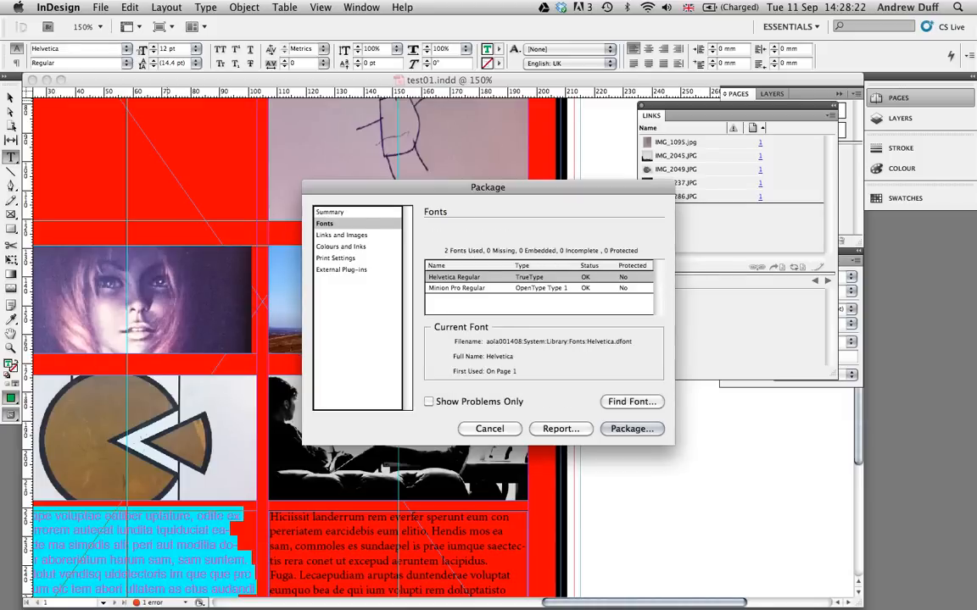
click(343, 235)
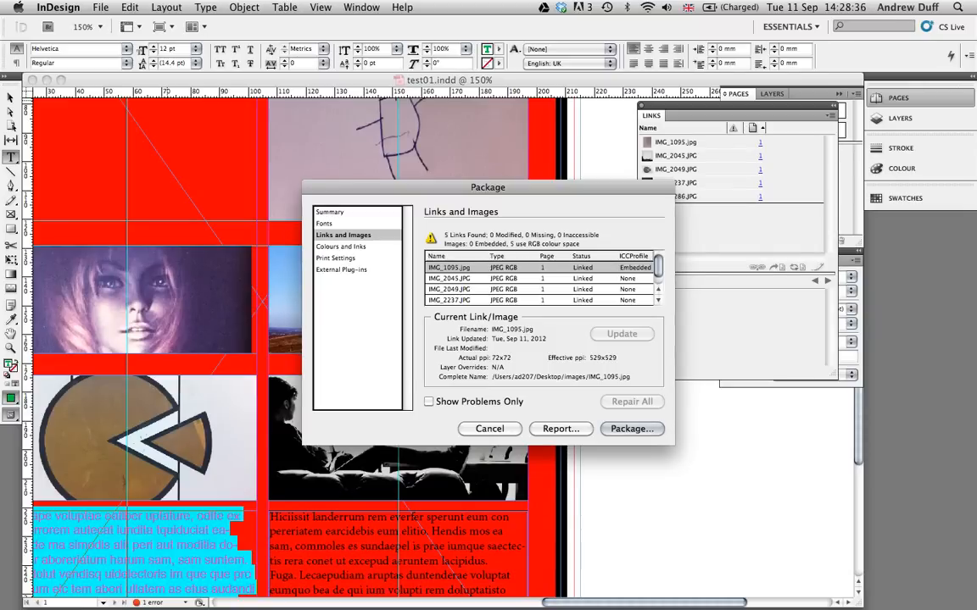
click(449, 279)
click(449, 290)
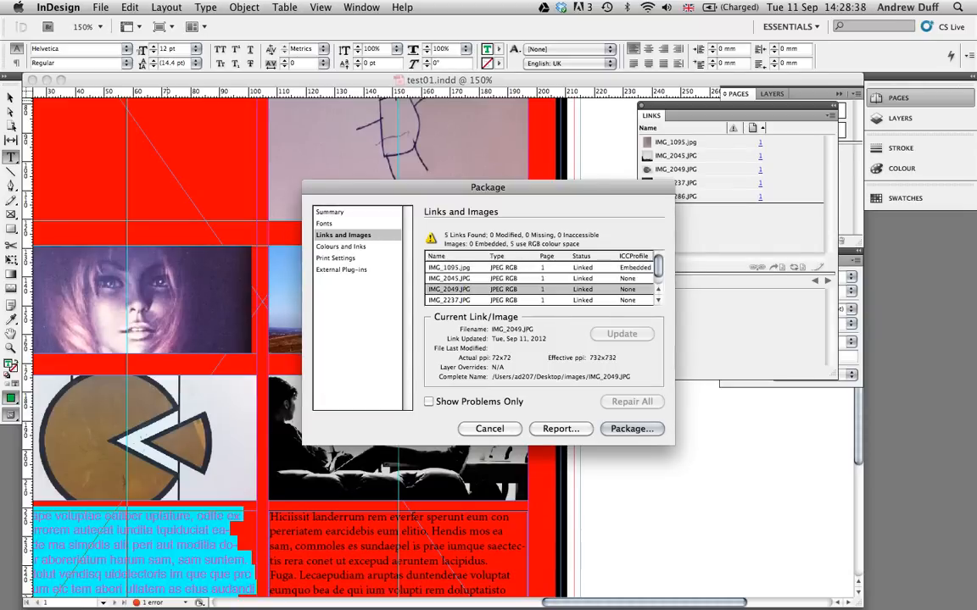
click(449, 300)
click(449, 268)
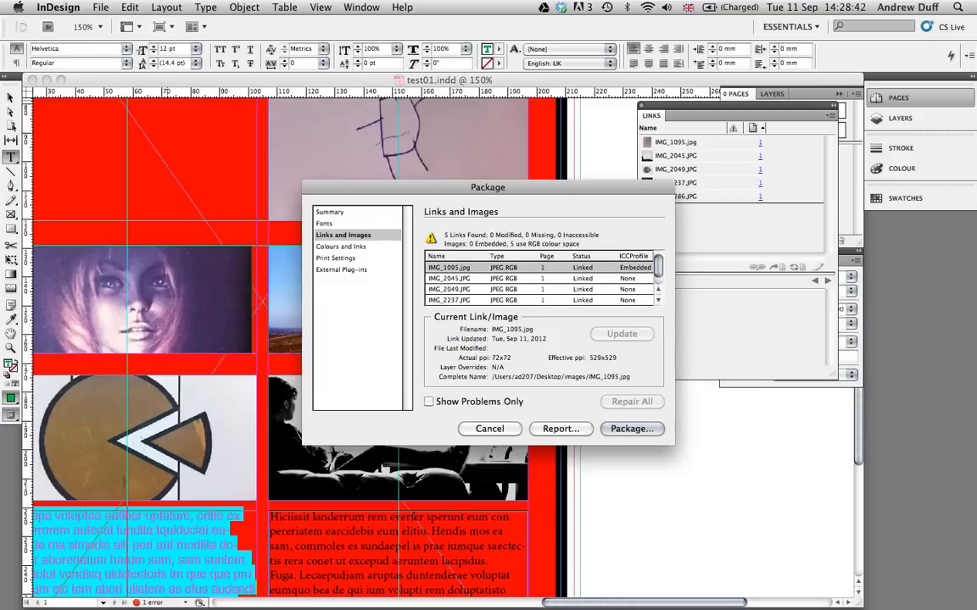
- Review the package's colours and inks, print settings and external plug-ins
click(342, 246)
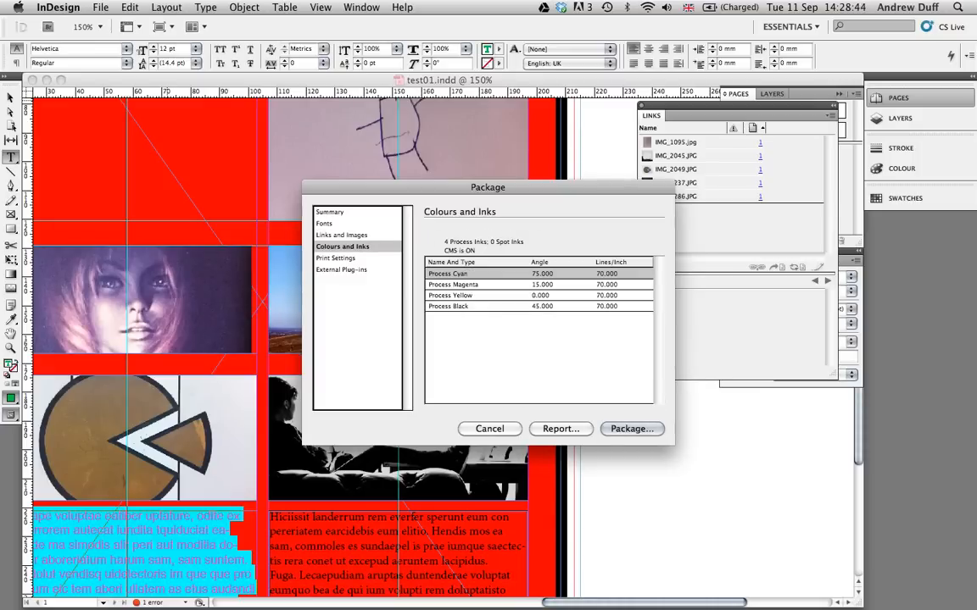
click(338, 258)
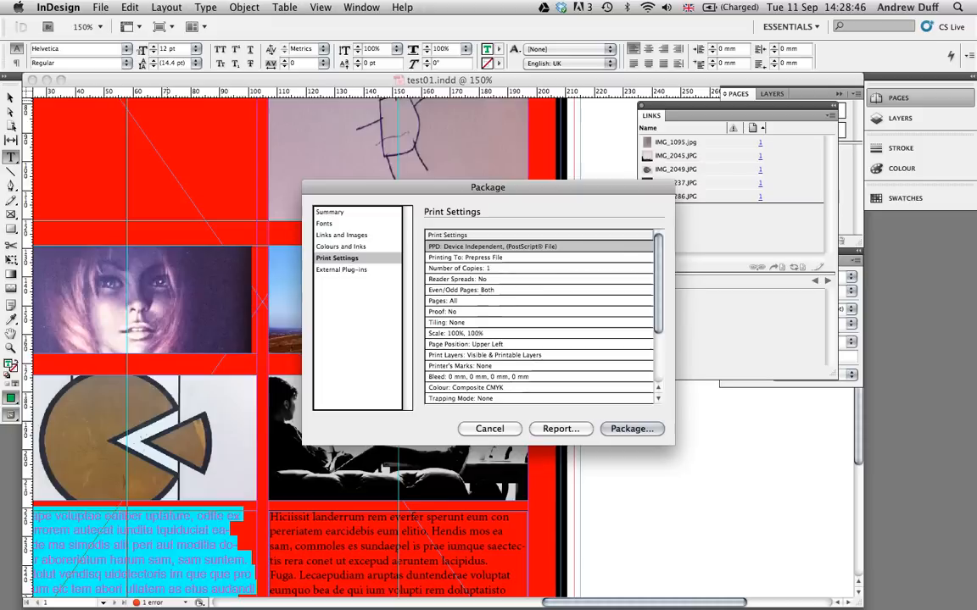
scroll(540, 318, down, 5)
scroll(539, 318, up, 5)
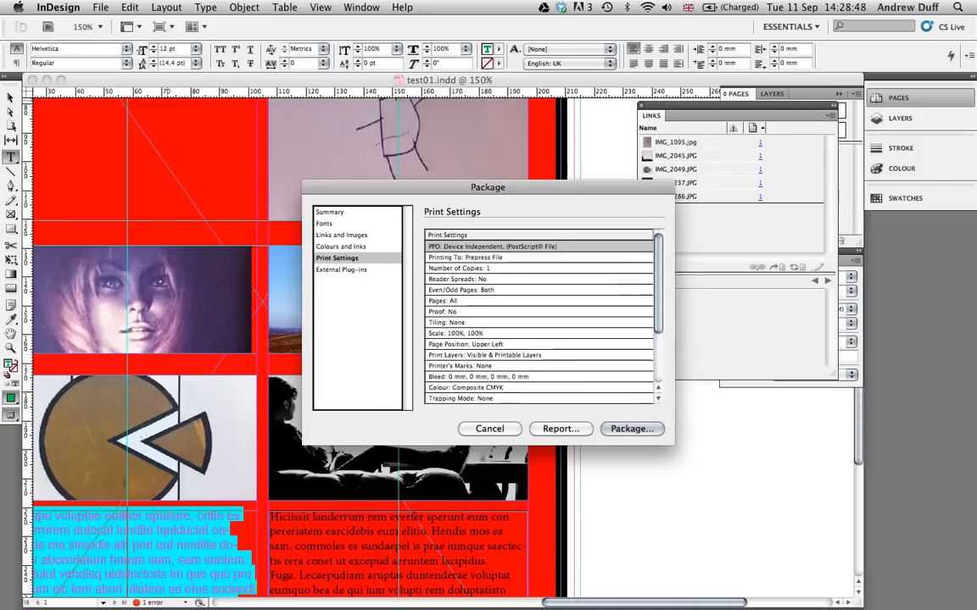
click(344, 270)
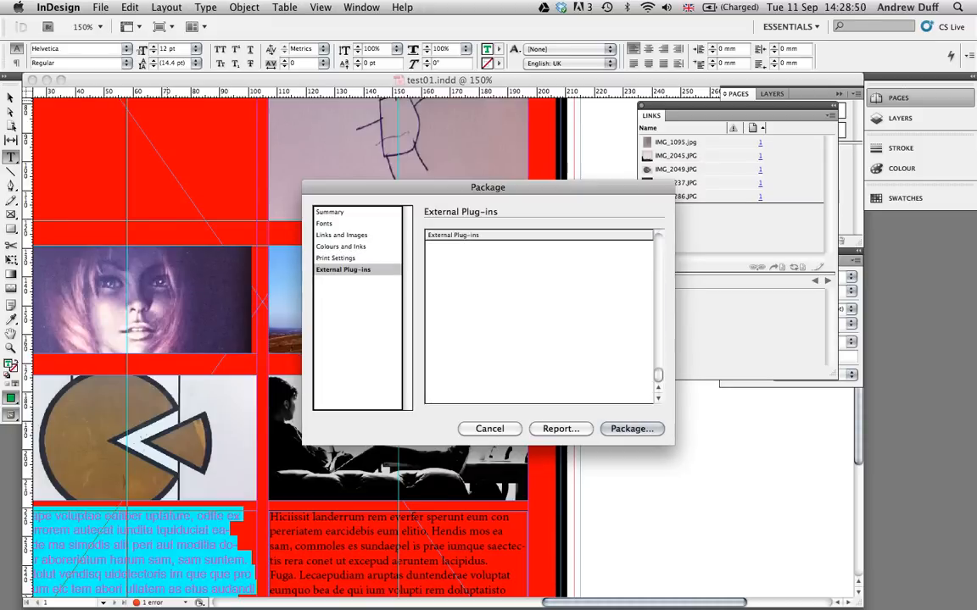
- Recheck the package's fonts and summary, and proceed to the printing instructions
click(325, 224)
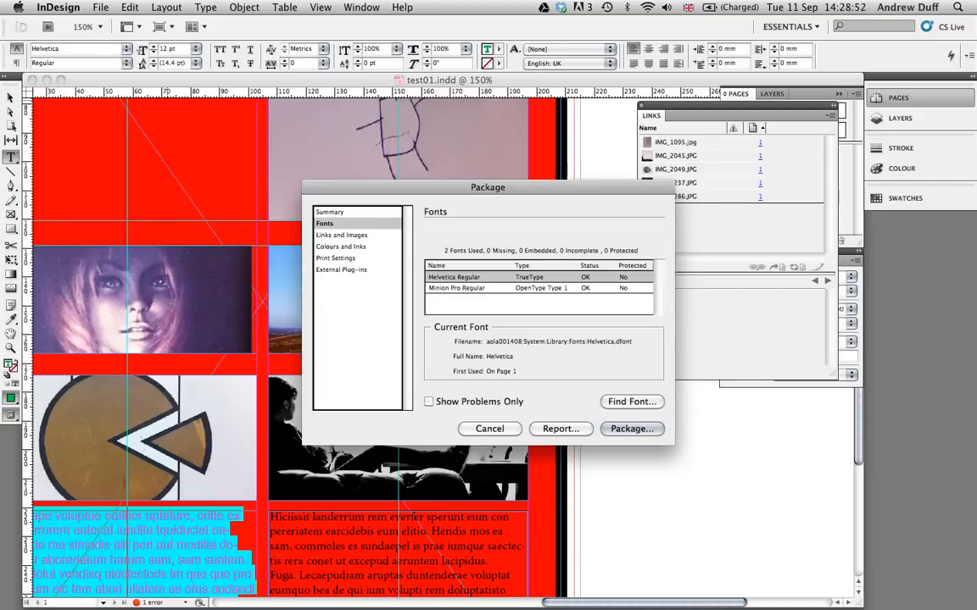
click(330, 212)
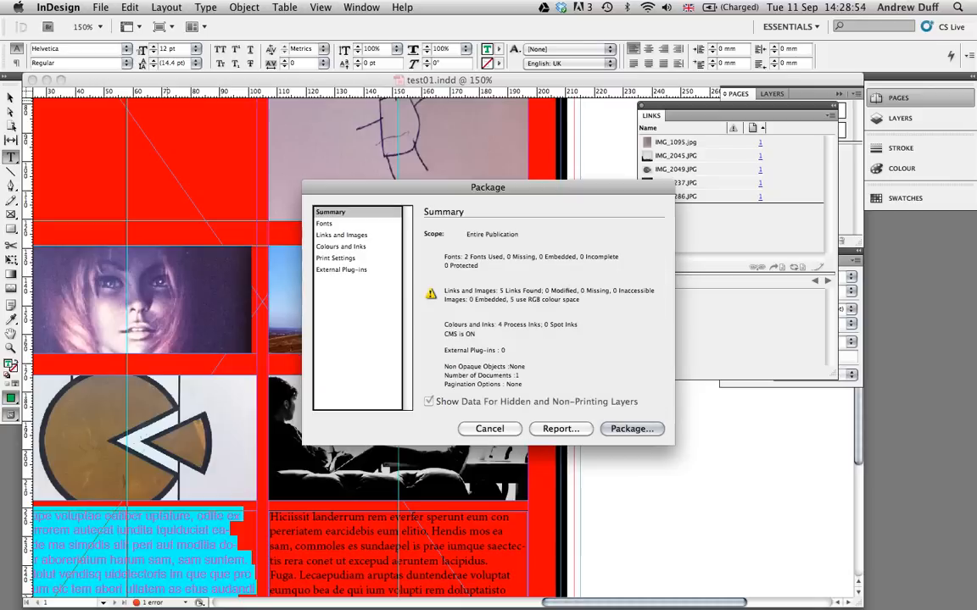
key(Return)
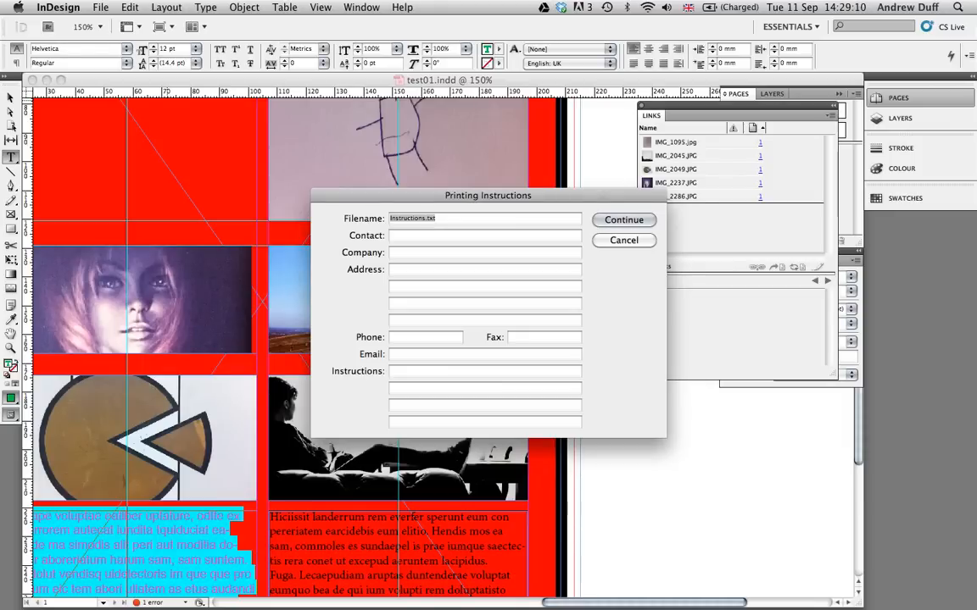
- Package the document to test01 Folder on the Desktop with fonts and linked graphics copied, leaving the printing instructions blank
key(Return)
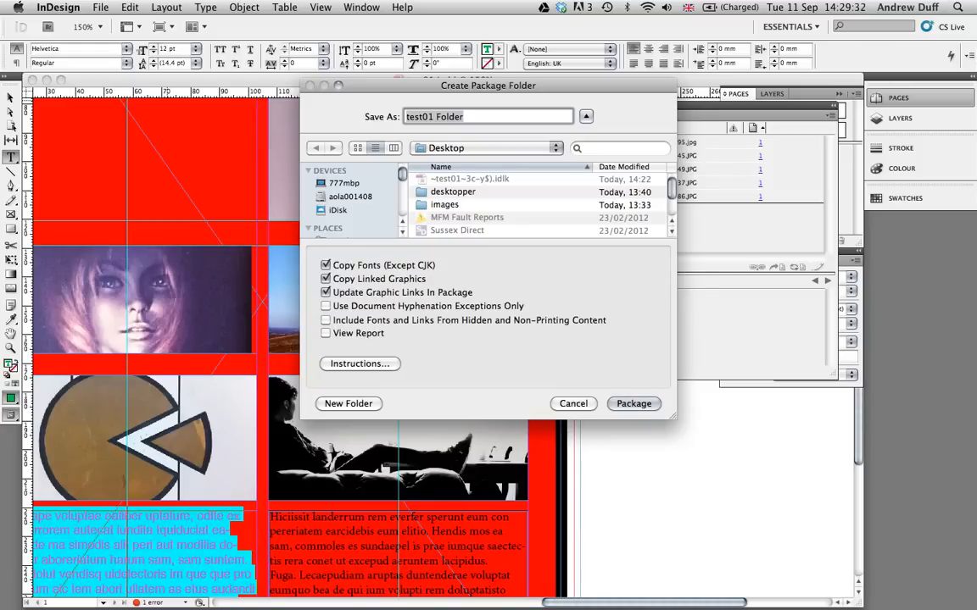
key(Return)
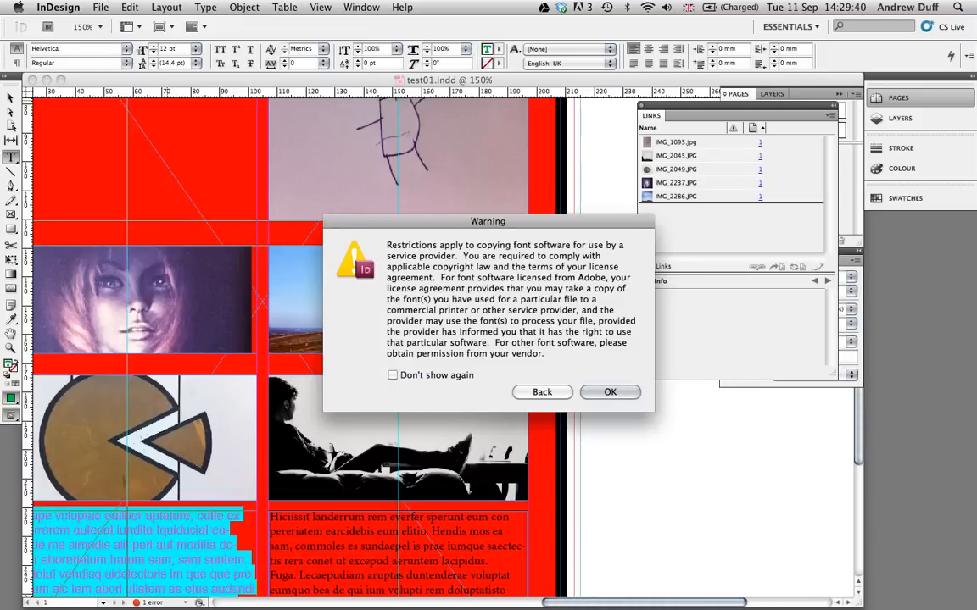
key(Return)
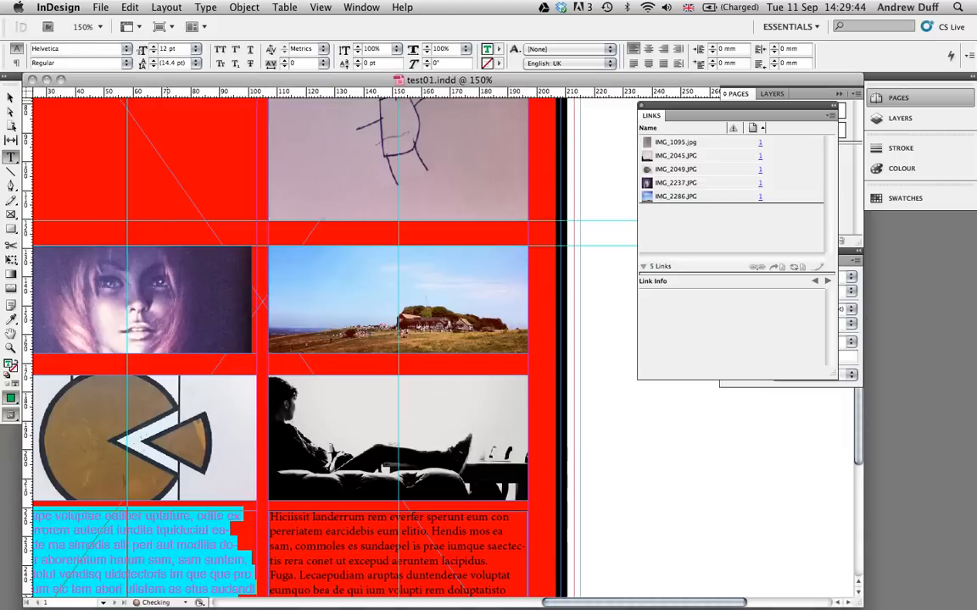
- Switch to Finder, expand test01 Folder and preview the packaged Instructions.txt
key(super+Tab)
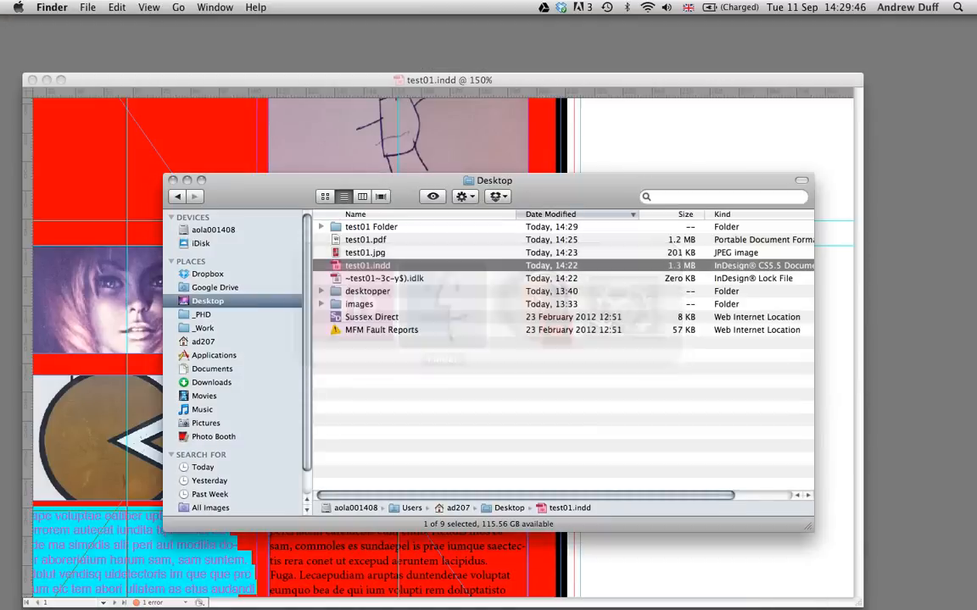
click(371, 227)
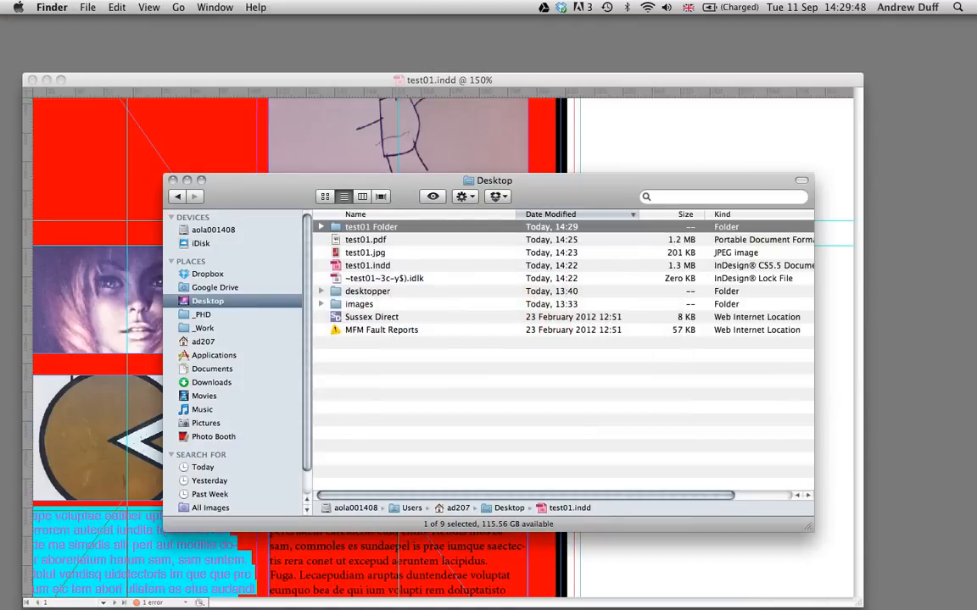
key(Right)
key(Down)
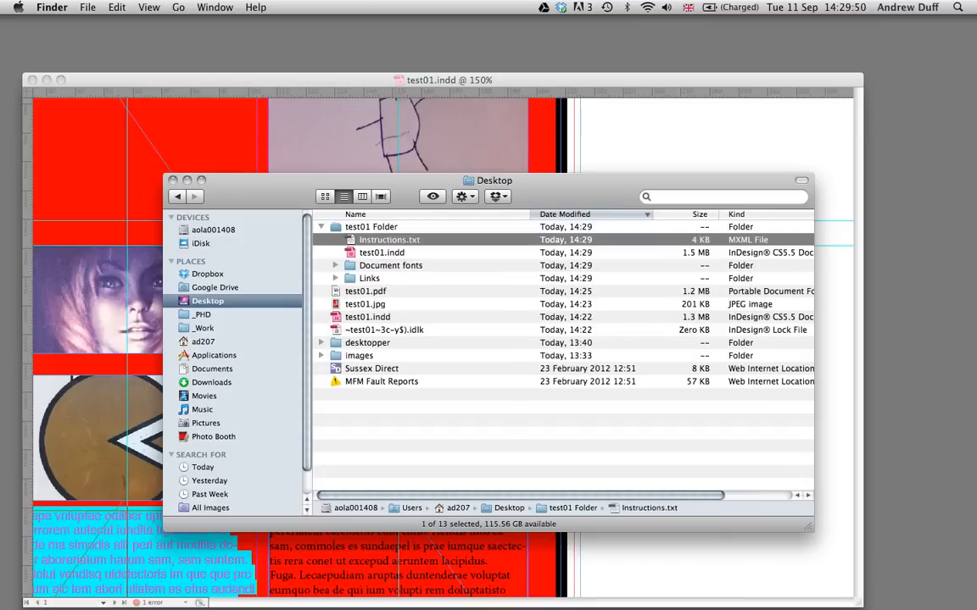
key(space)
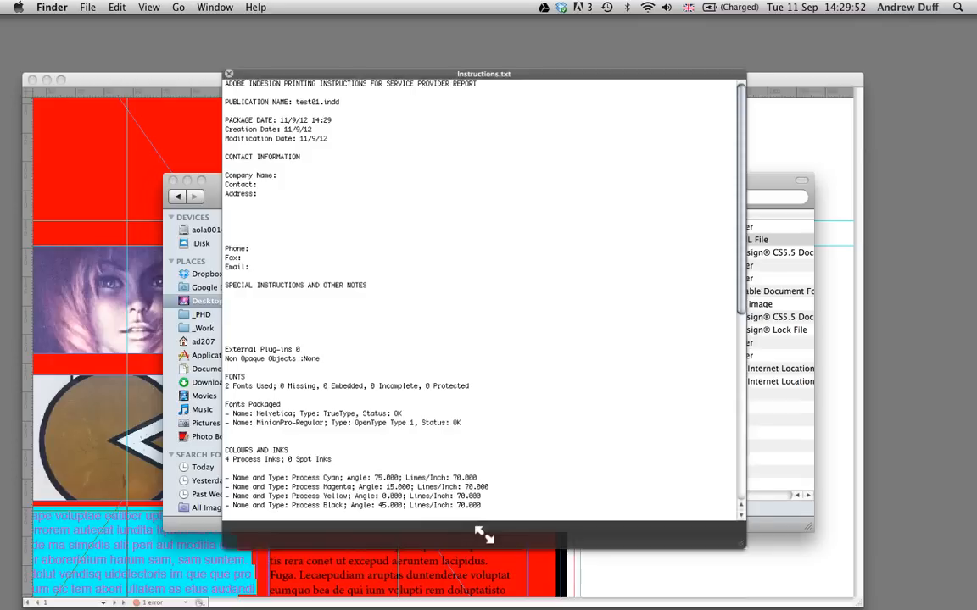
key(space)
- Inspect the font files inside the package's Document fonts folder
key(Down)
key(Down)
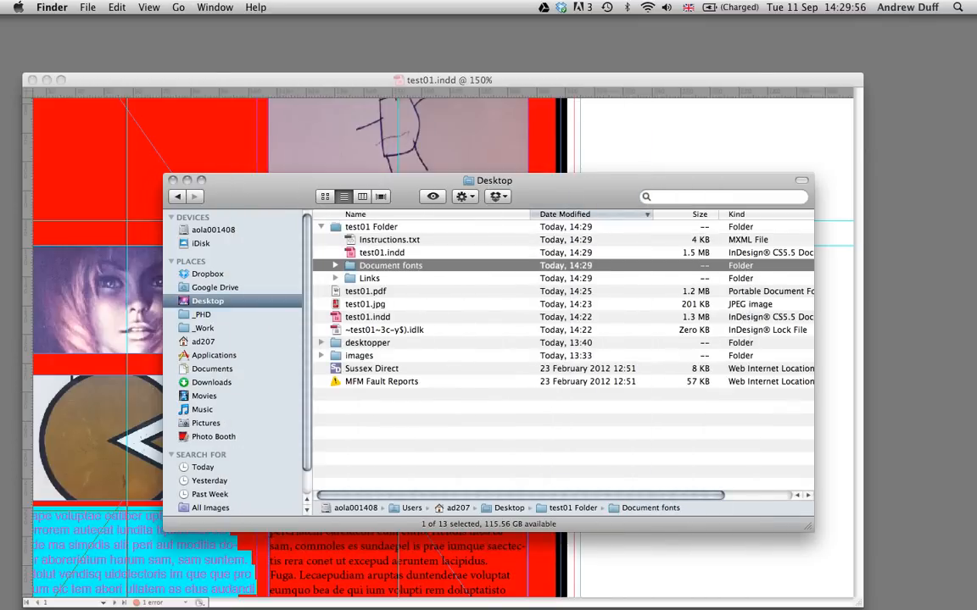
key(Right)
key(Down)
key(Down)
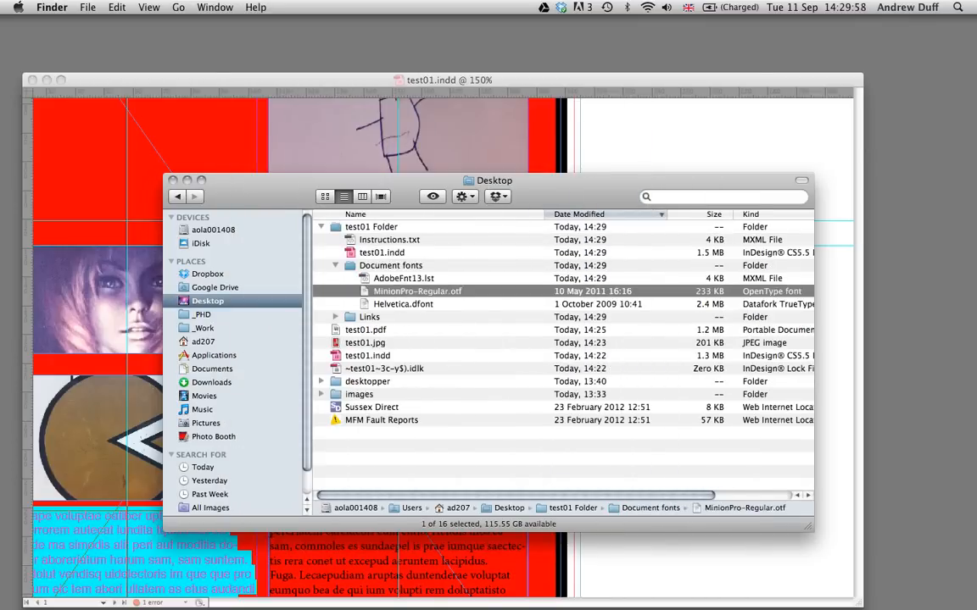
key(Up)
key(Up)
key(Left)
- Expand the package's Links folder and preview the copied images
key(Down)
key(Right)
key(Down)
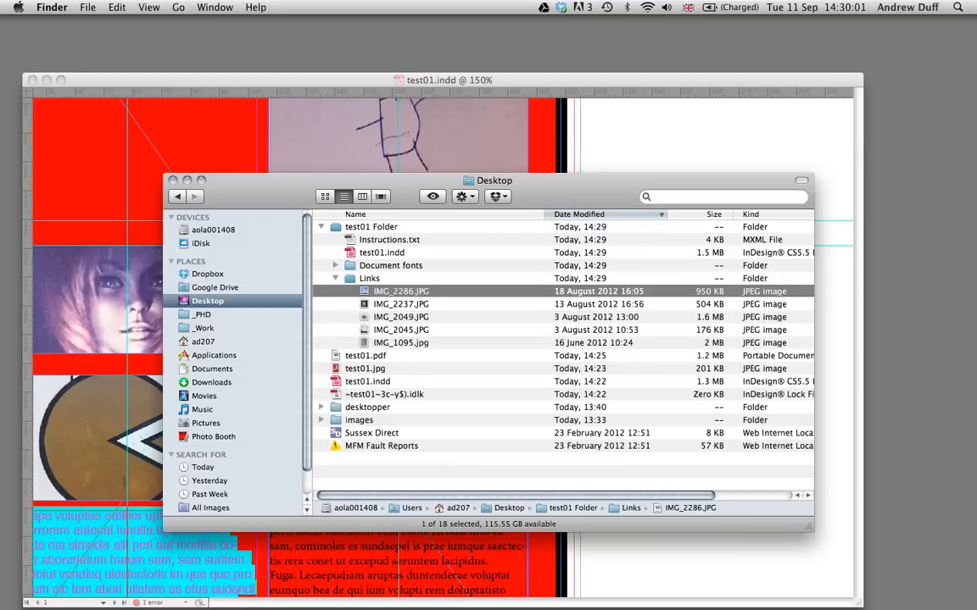
key(space)
key(Down)
key(Down)
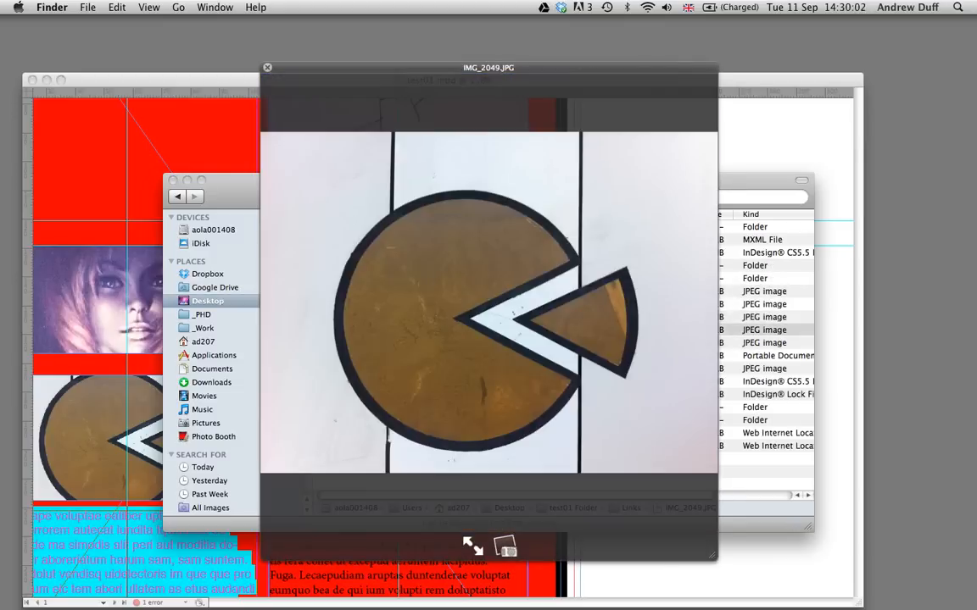
key(Down)
key(space)
key(Down)
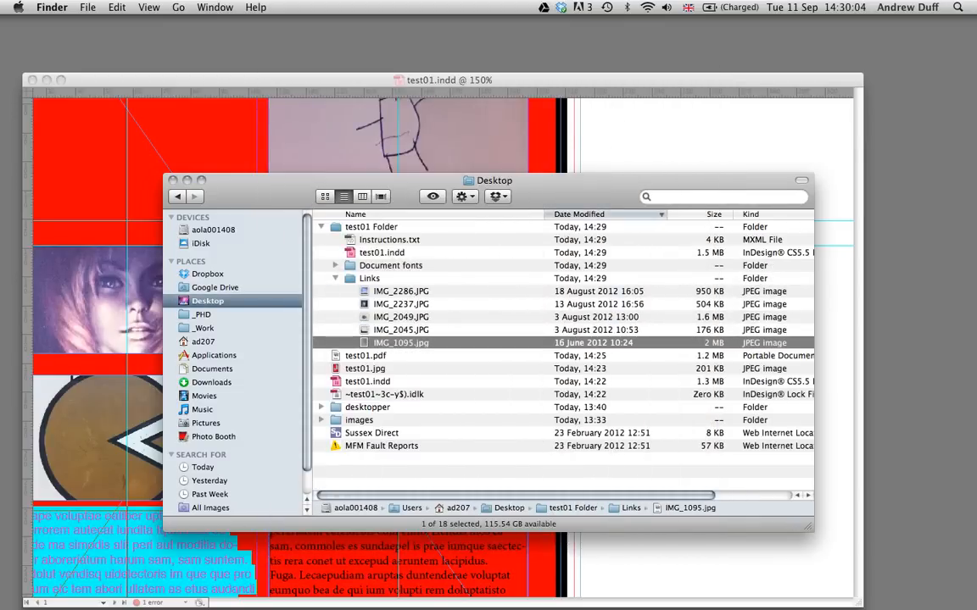
key(space)
key(space)
- Collapse test01 Folder and check its total size in the folder's info
key(Left)
key(Left)
key(Left)
key(Left)
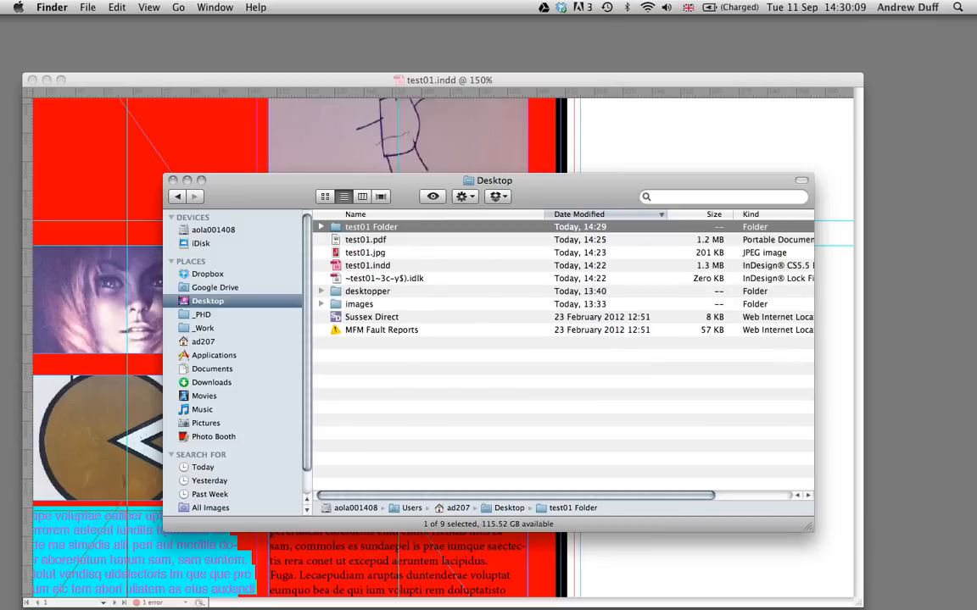
key(super+i)
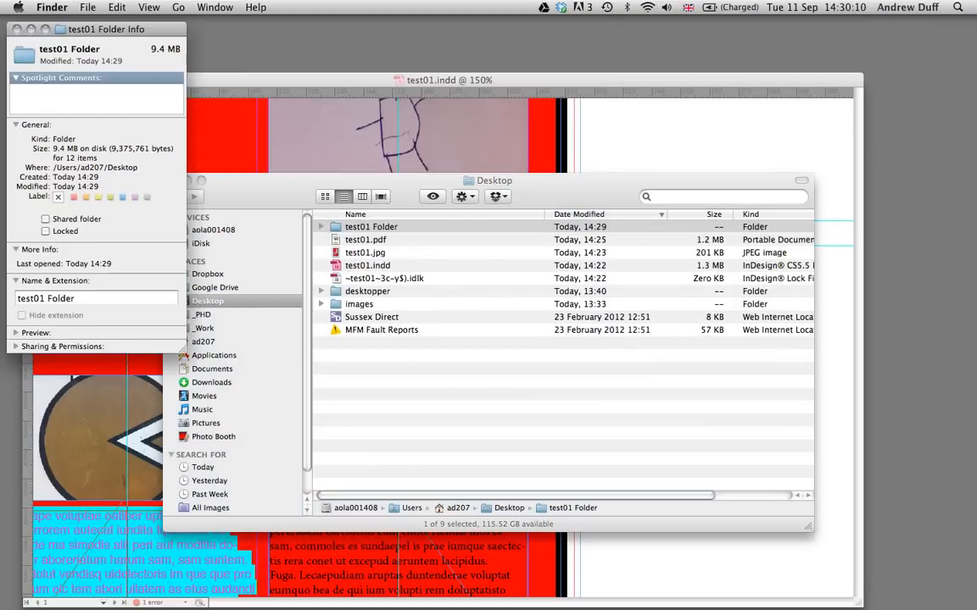
key(super+w)
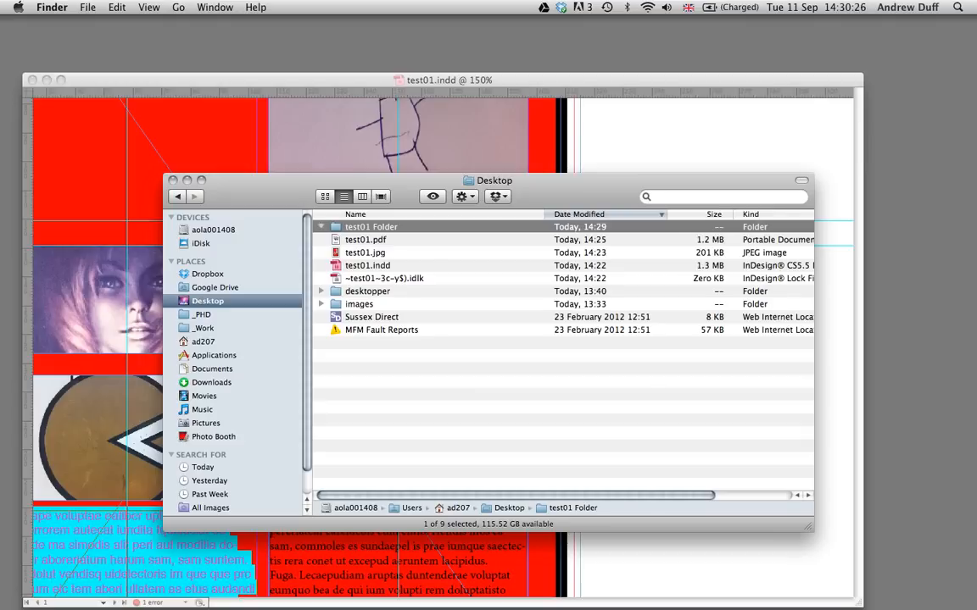
key(Right)
key(Left)
- Switch back to InDesign and embed the linked images IMG_1095.jpg and IMG_2045.JPG in the document
key(super+Tab)
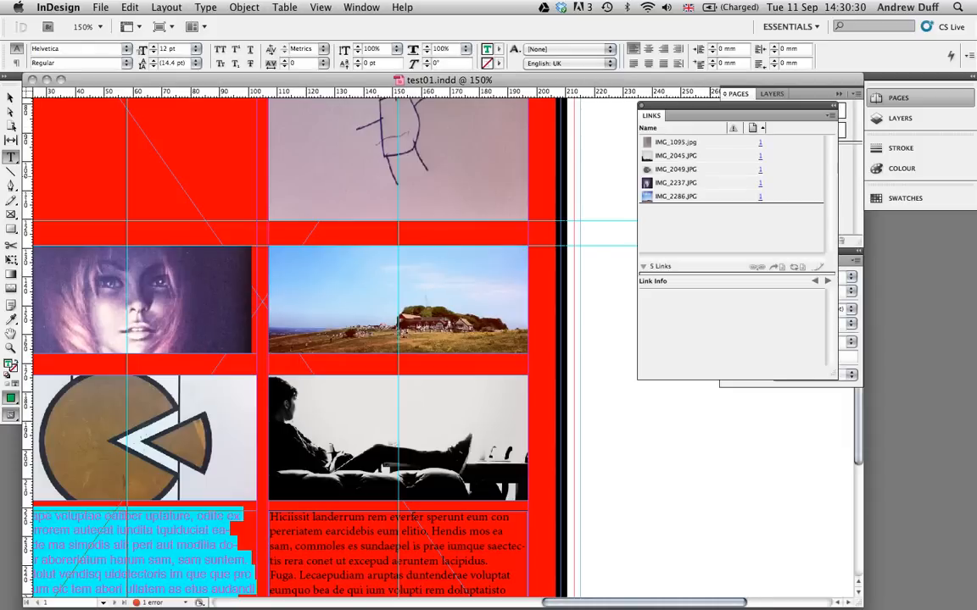
click(676, 142)
right_click(685, 142)
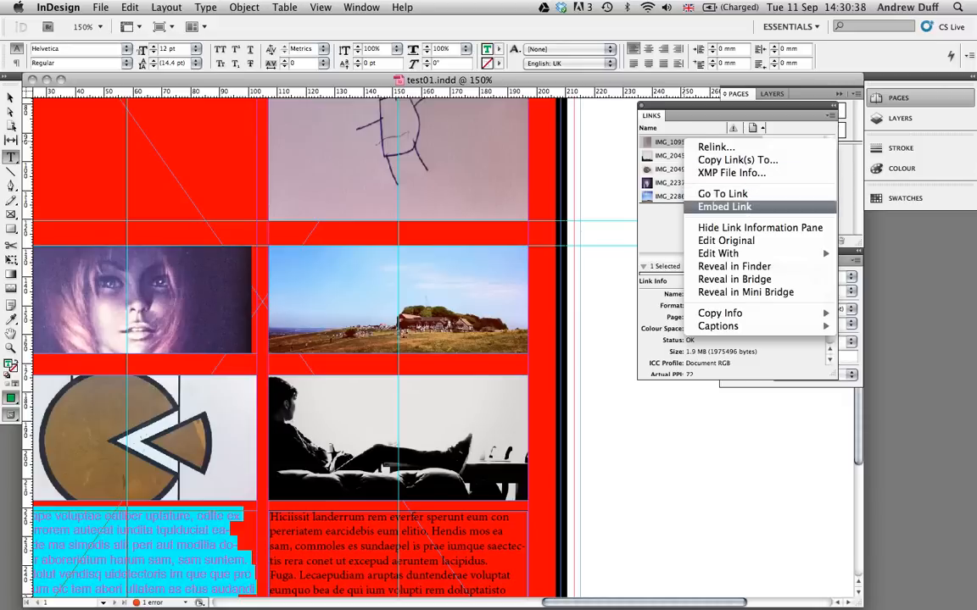
click(724, 207)
click(700, 156)
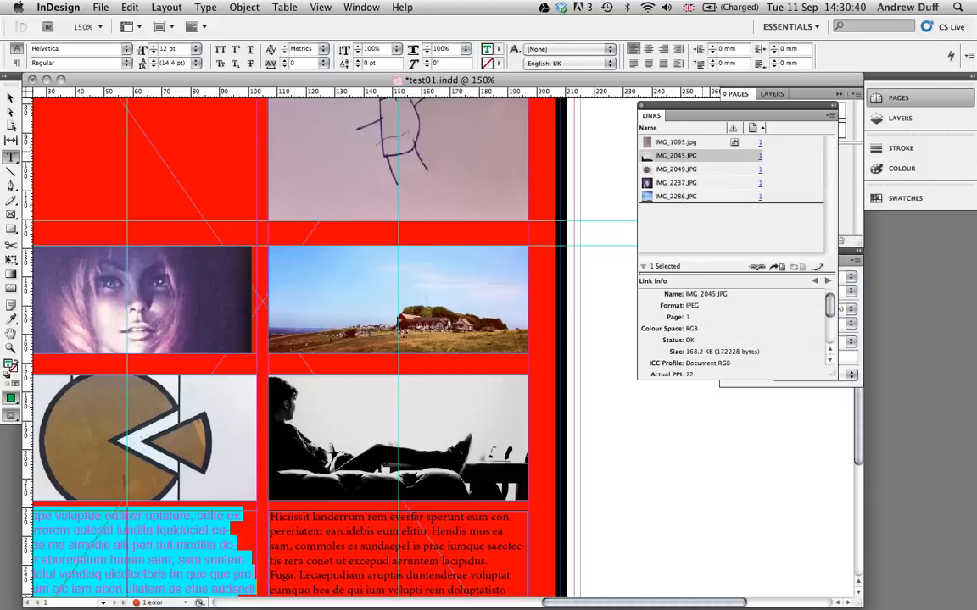
right_click(702, 153)
click(742, 217)
- Embed the remaining linked images IMG_2049.JPG, IMG_2237.JPG and IMG_2286.JPG in the document
click(672, 168)
right_click(684, 169)
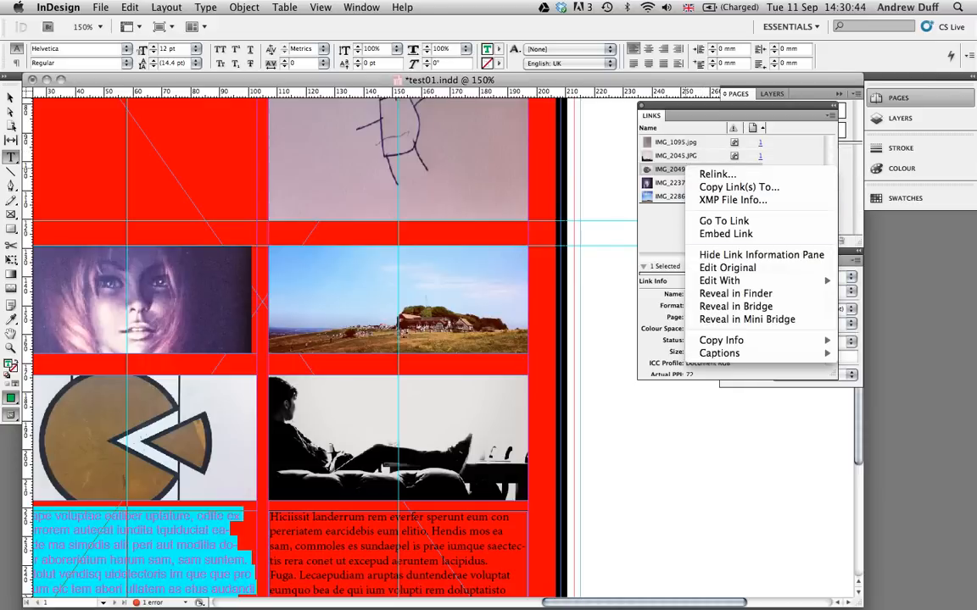
click(725, 234)
right_click(684, 183)
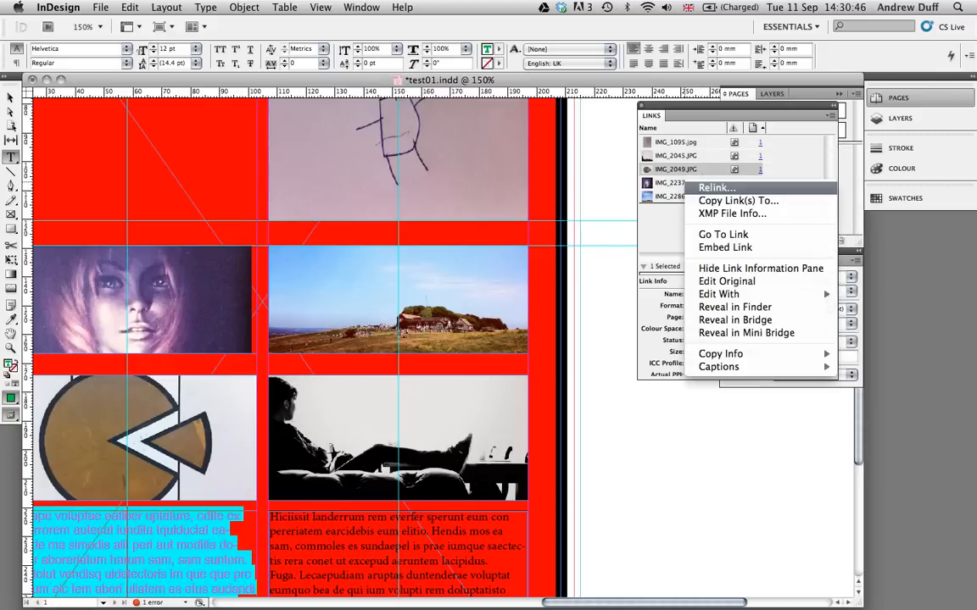
click(680, 184)
right_click(679, 182)
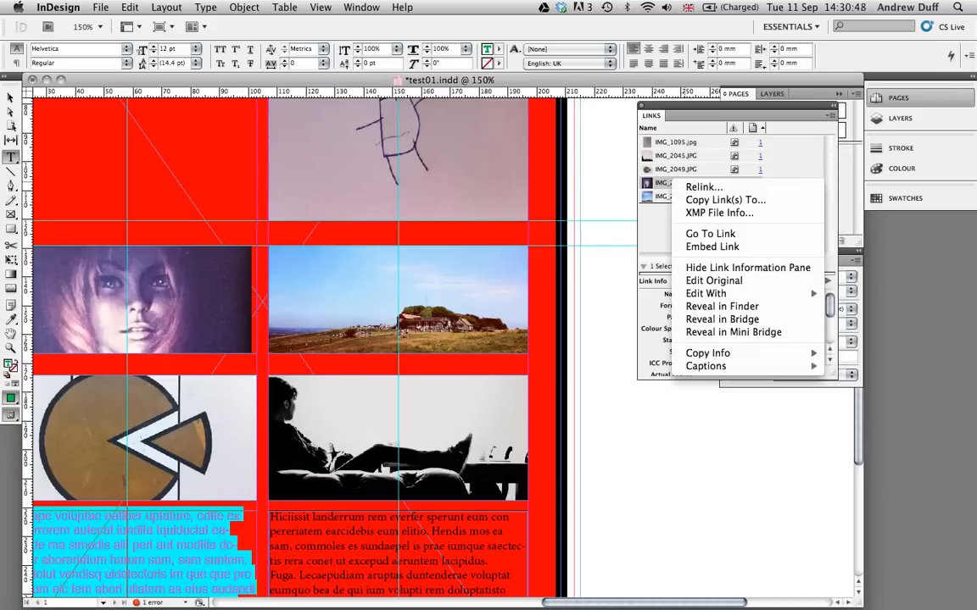
click(679, 182)
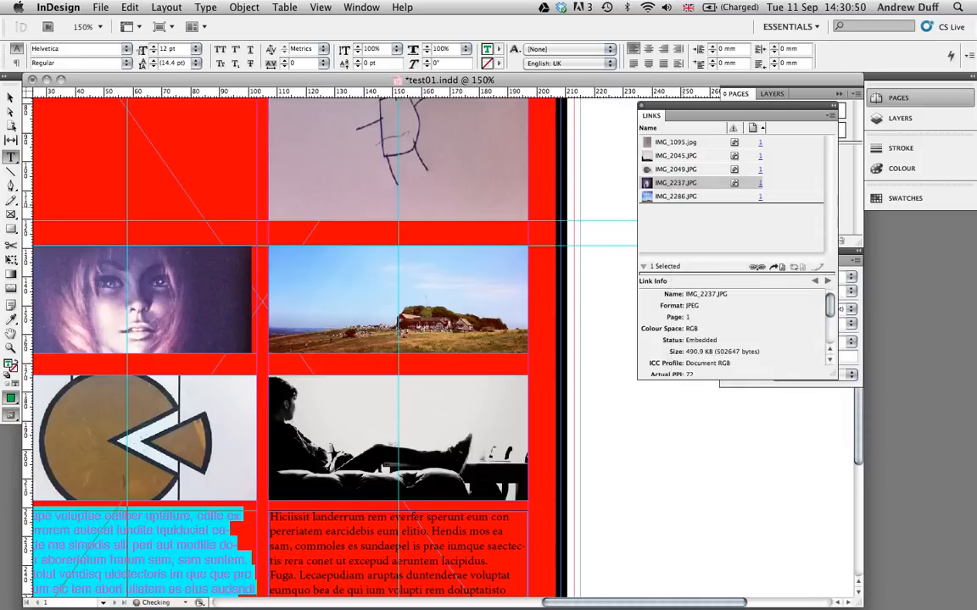
click(674, 196)
right_click(688, 197)
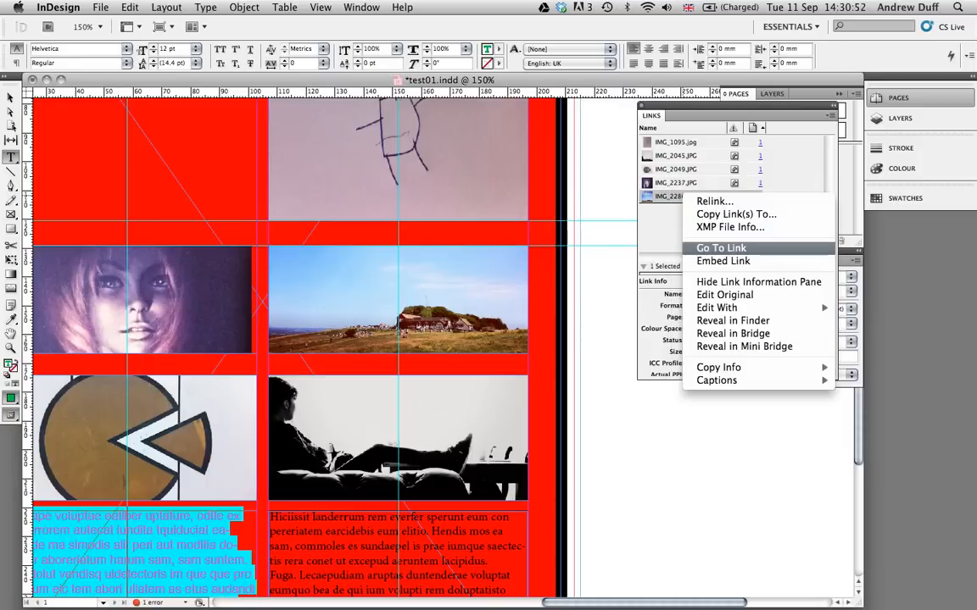
click(723, 261)
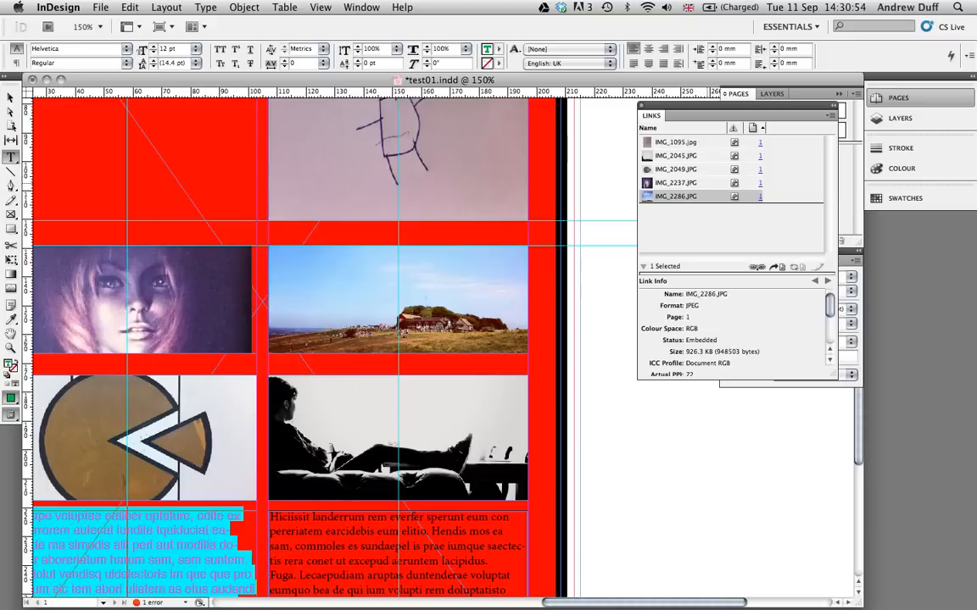
- Switch to Finder and check the size of test01.indd on the Desktop
click(100, 7)
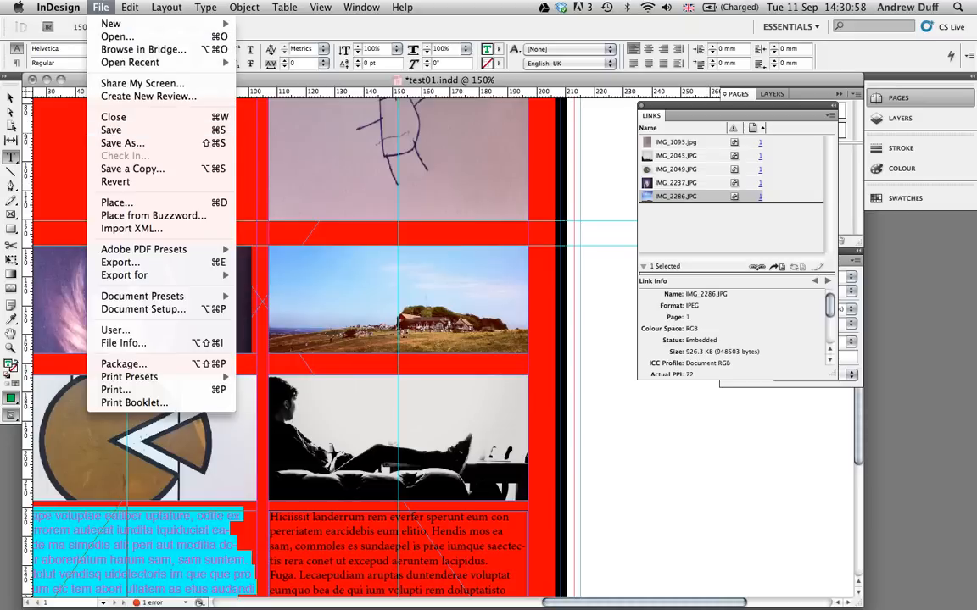
click(537, 303)
key(super+Tab)
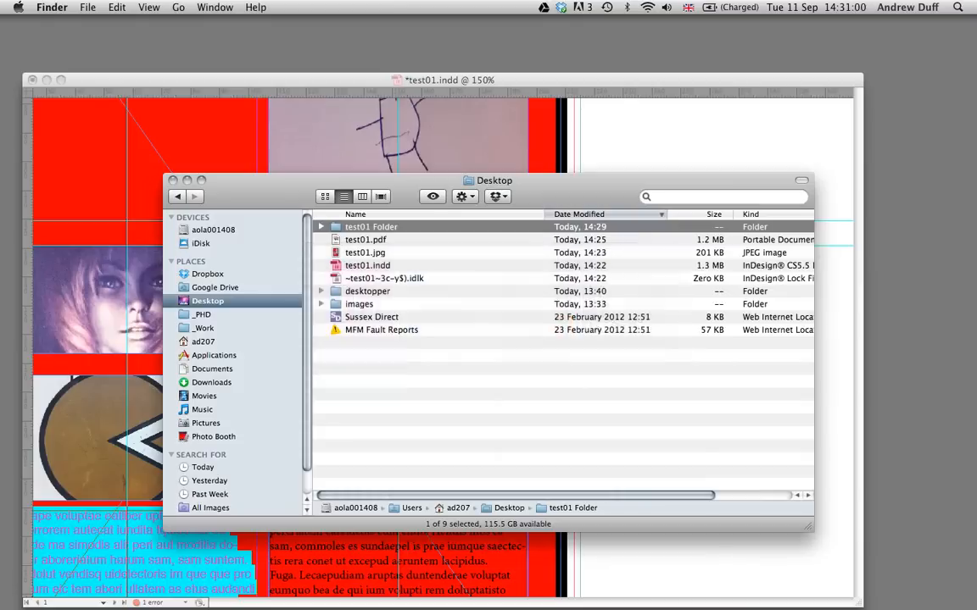
click(367, 265)
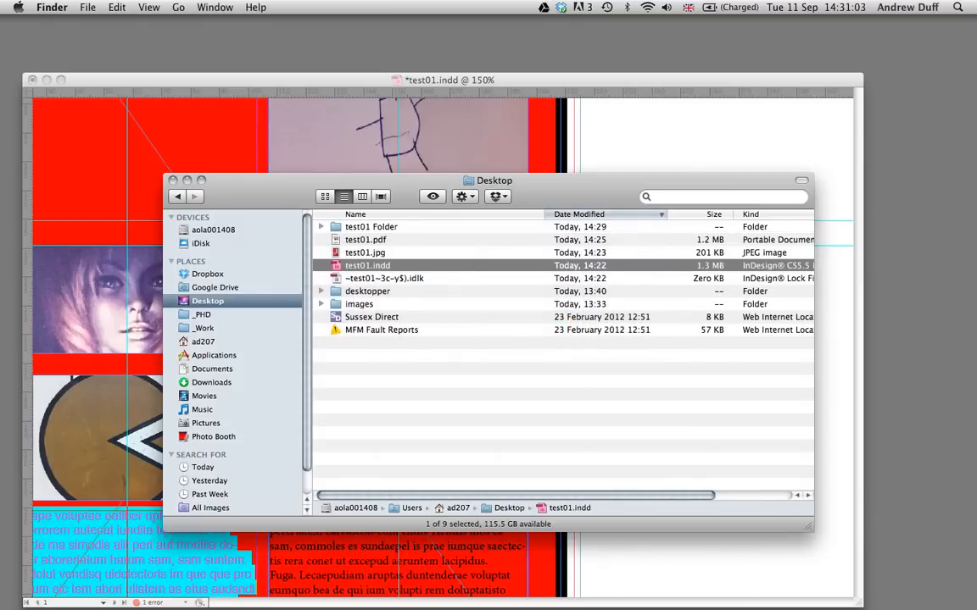
- Switch back to InDesign and save the document to the Desktop under the new name test02embed.indd
key(super+Tab)
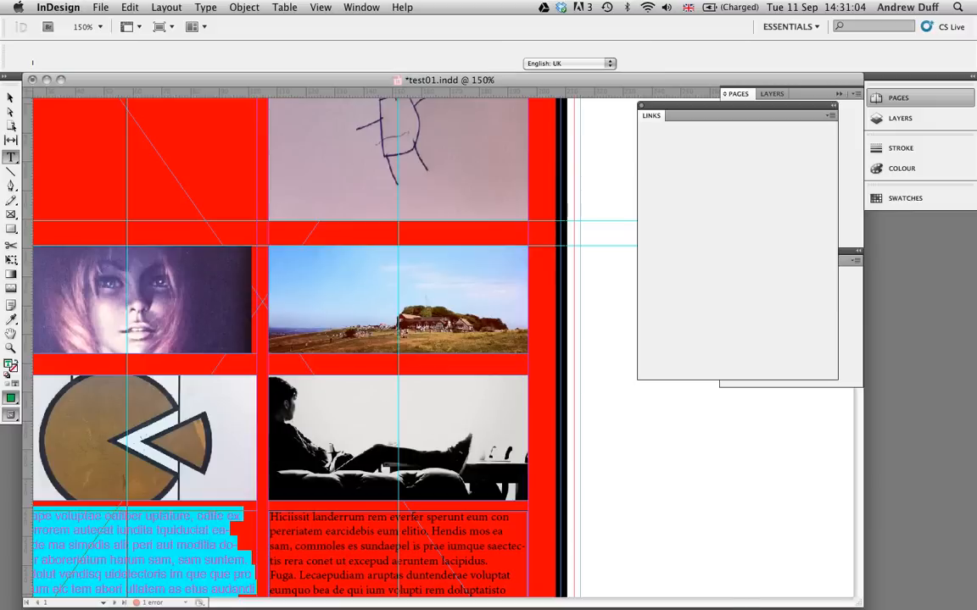
click(100, 8)
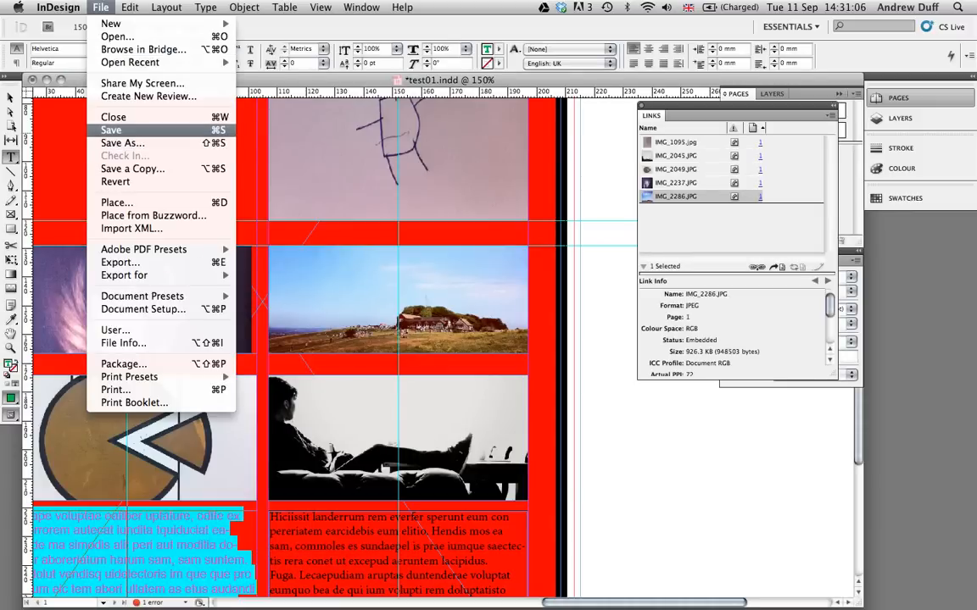
click(127, 143)
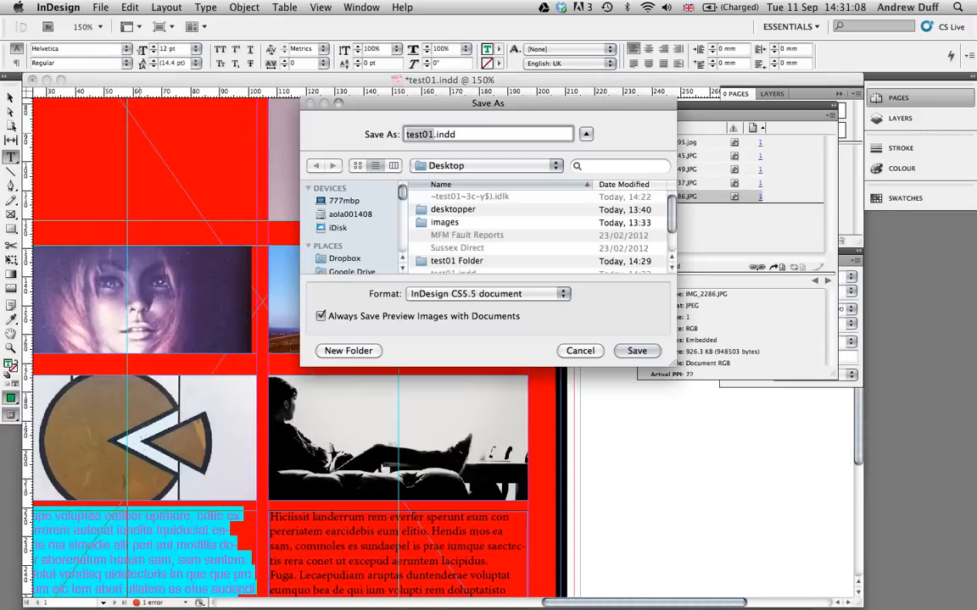
key(BackSpace)
text(2e)
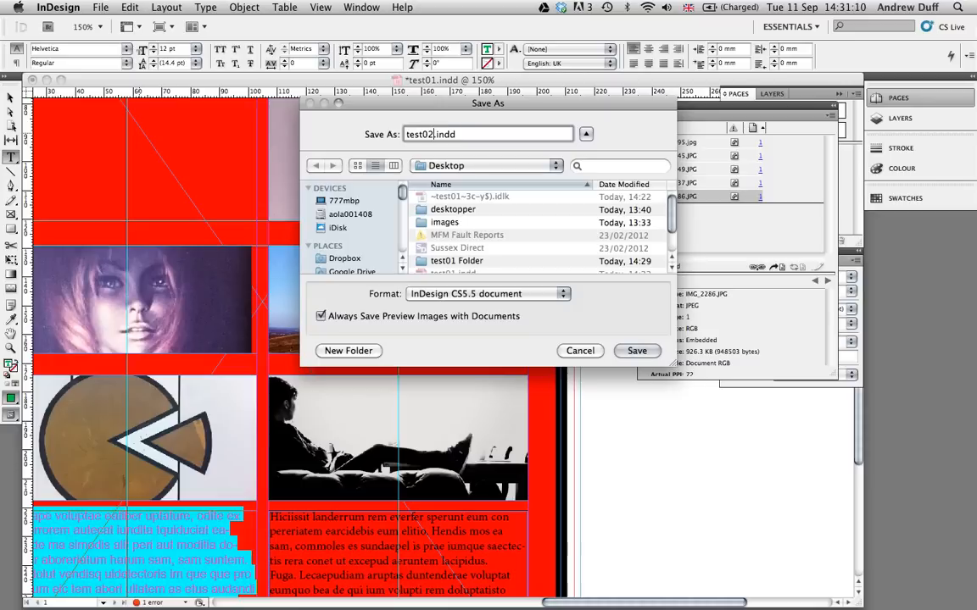
text(mbed)
key(Return)
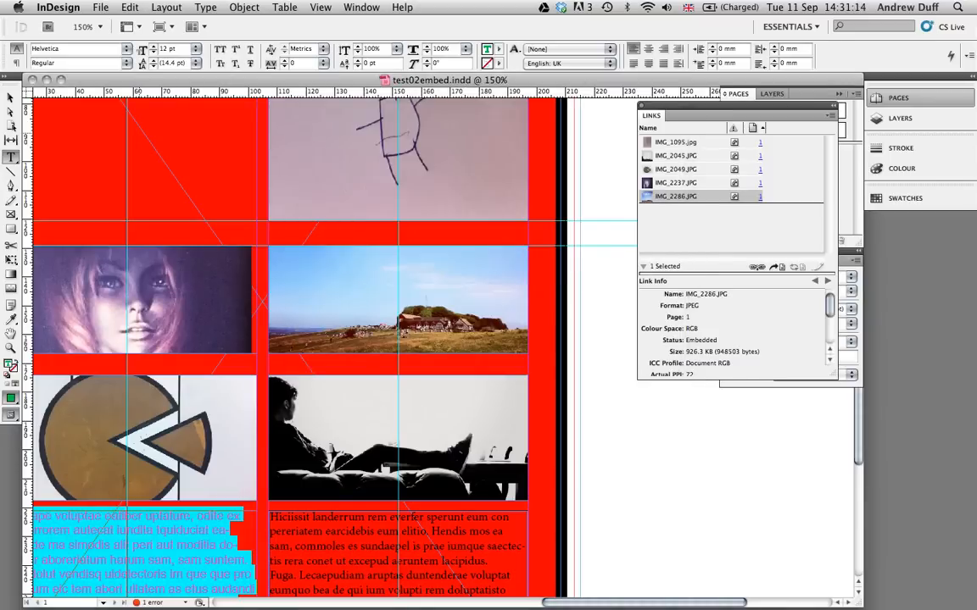
- Compare the file size of test02embed.indd with test01.indd in Finder, and return to InDesign
key(super+Tab)
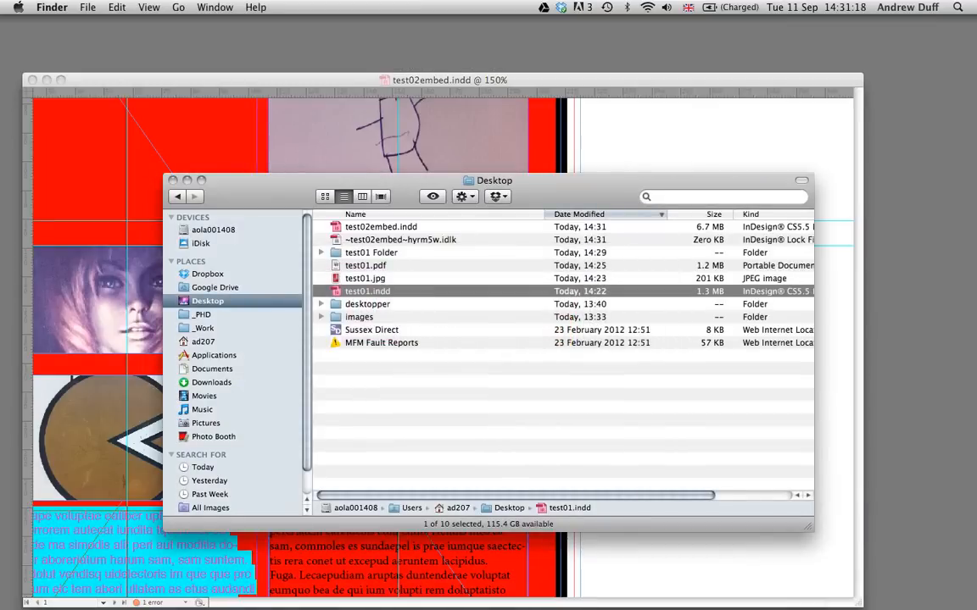
click(380, 227)
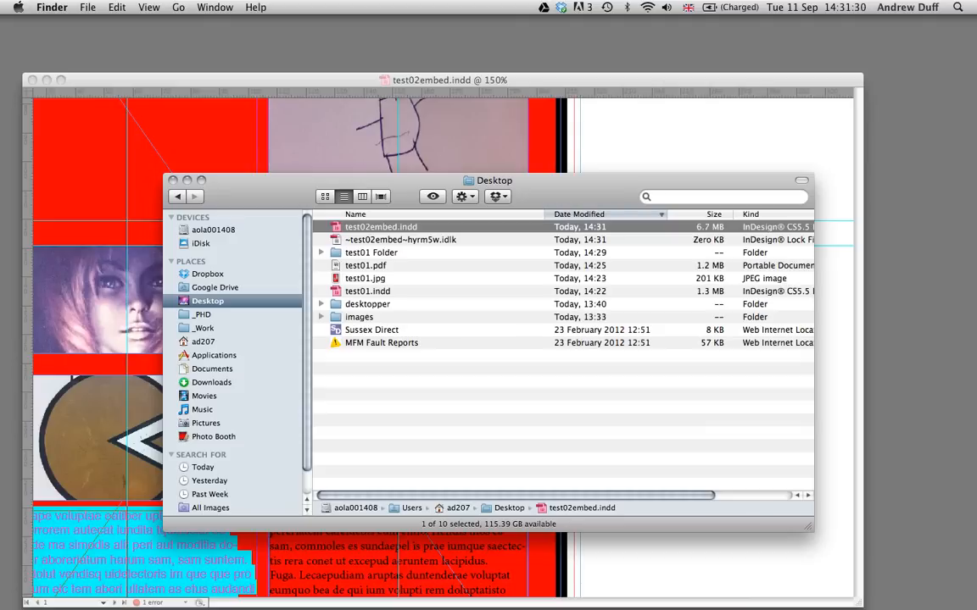
key(super+Tab)
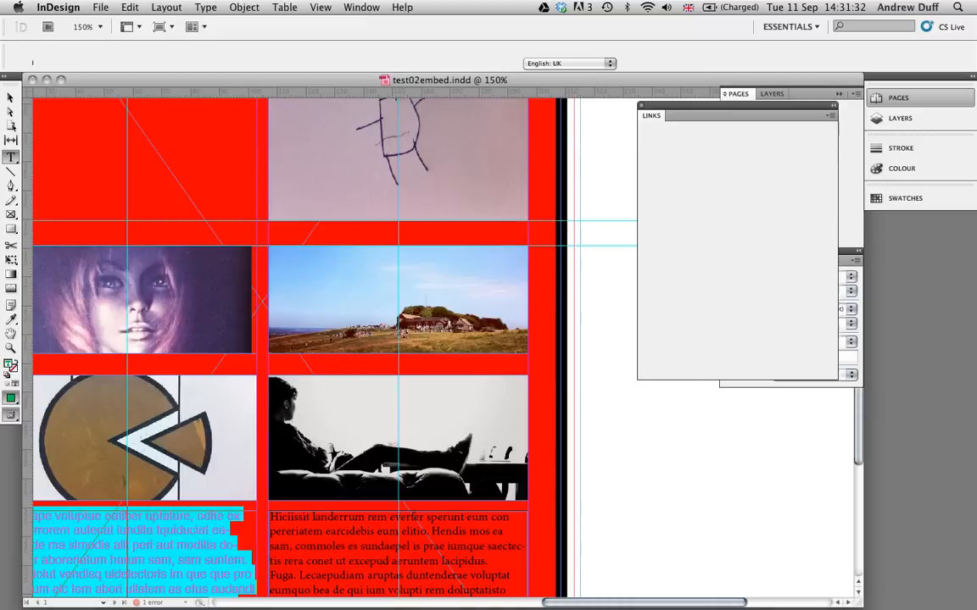